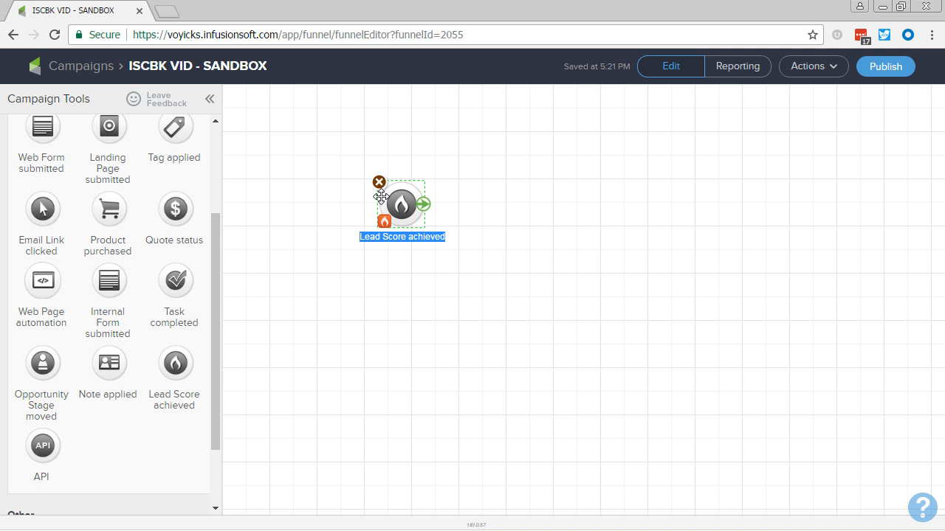
Step: Name the Lead Score achieved goal "5 Flames"
type("5 Flames")
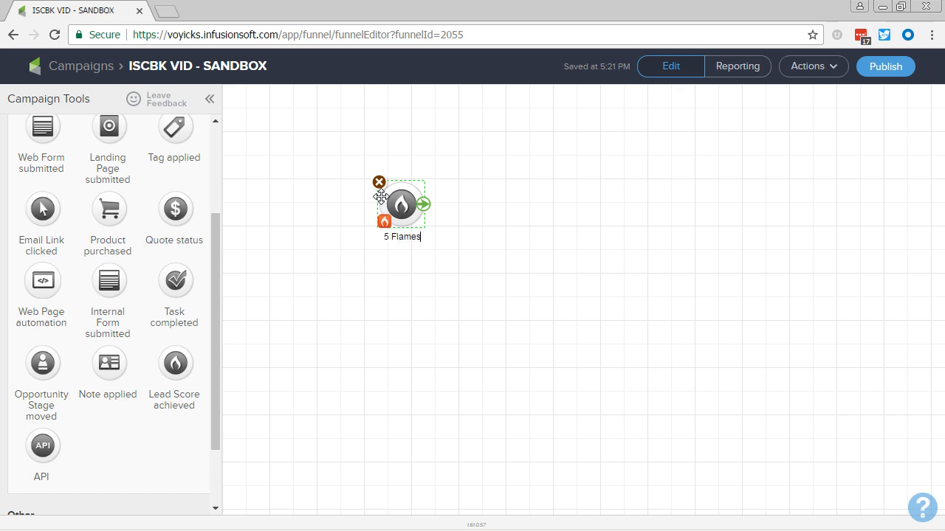
Step: Add a sequence named "Notify Owner" beside the 5 Flames goal and connect the goal to it
scroll(158, 334, "up", 2)
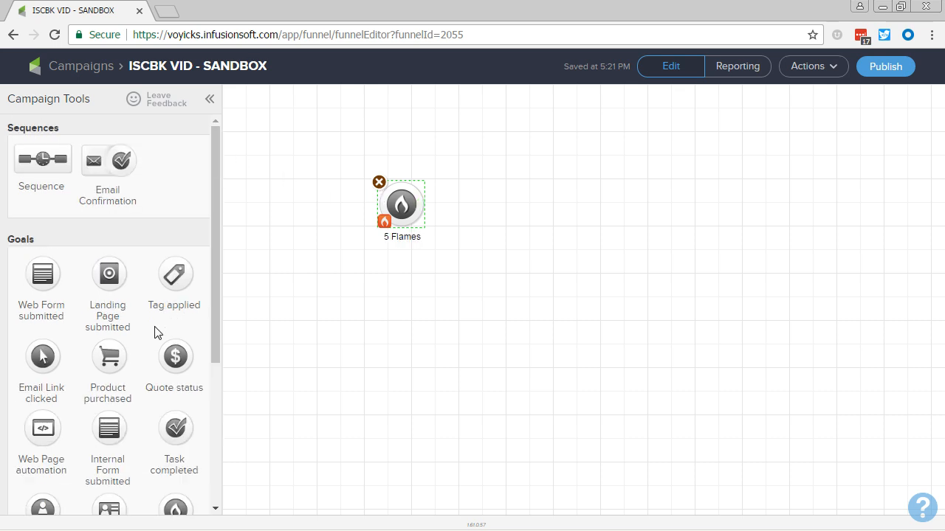
left_click_drag(46, 162, 482, 223)
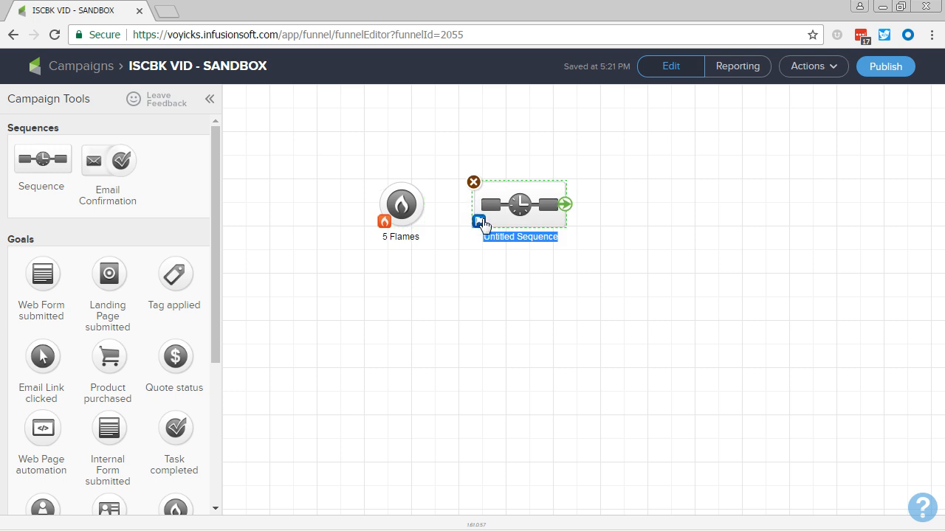
type("No")
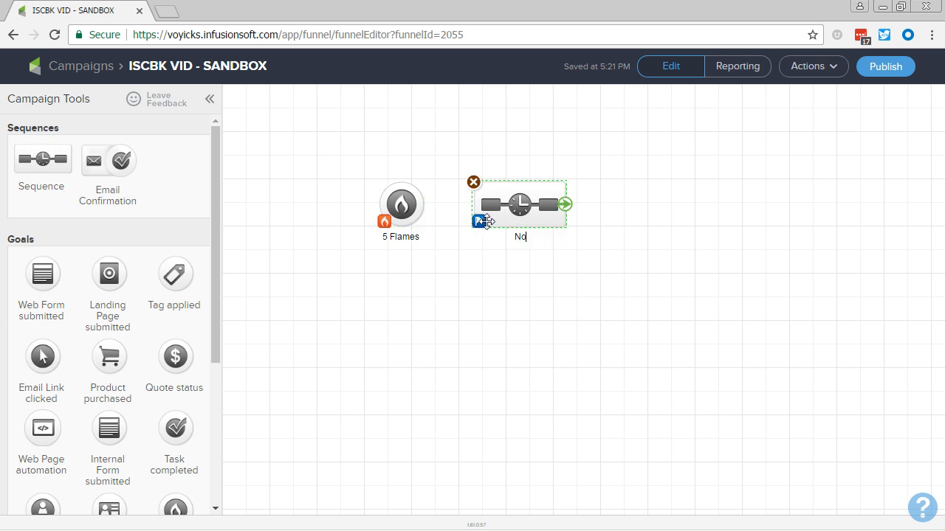
type("tify Owner")
left_click(455, 244)
left_click_drag(424, 210, 490, 229)
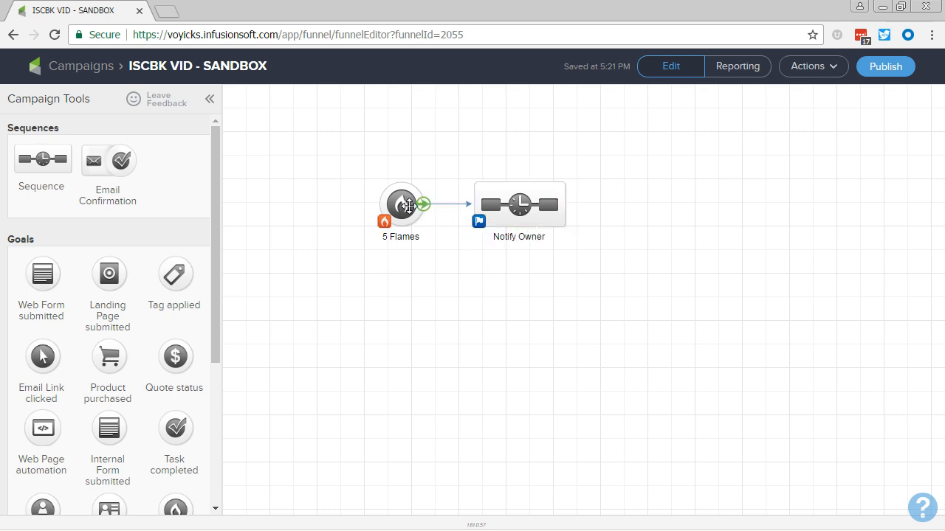
Step: Configure the 5 Flames goal to complete when the score increases to five flames, and save it
left_click(408, 205)
double_click(409, 205)
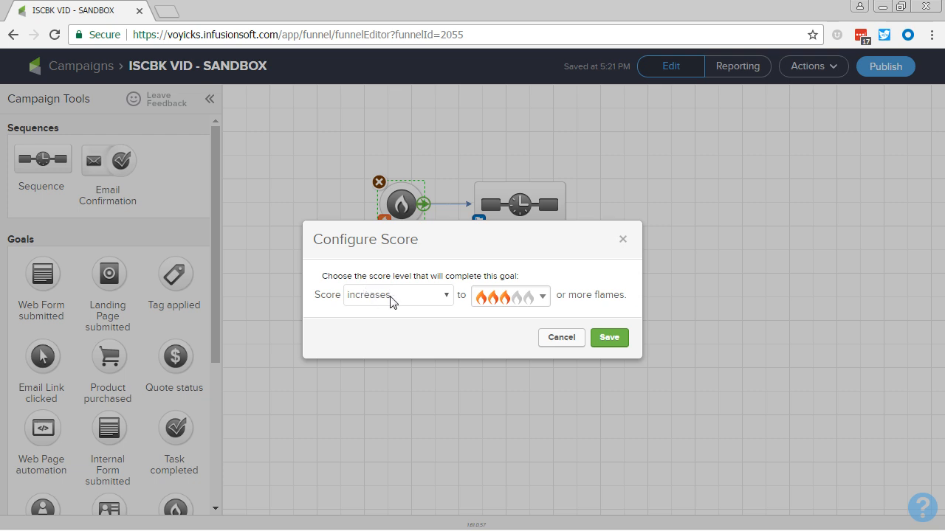
left_click(512, 301)
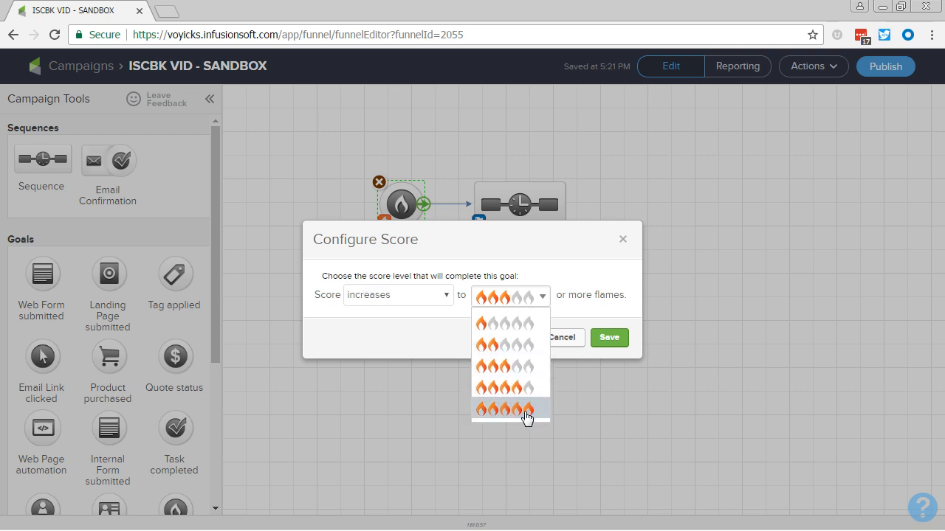
left_click(525, 418)
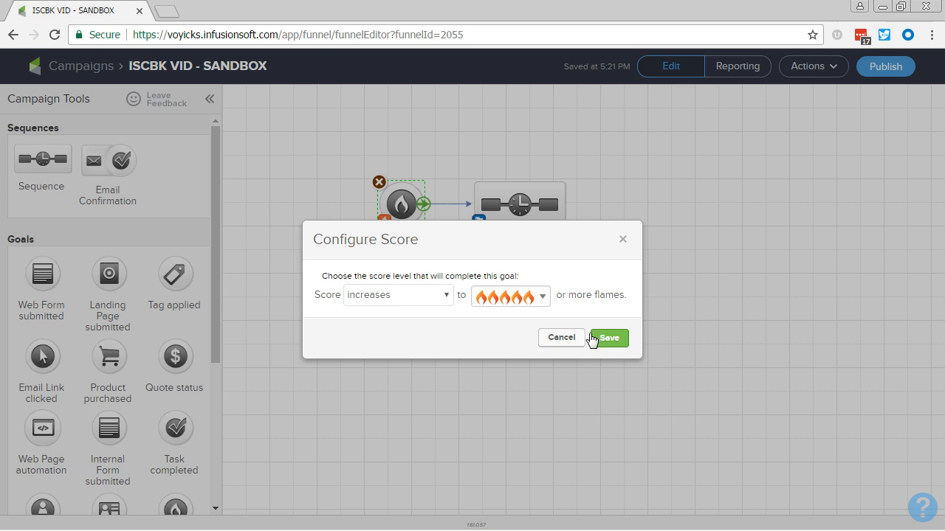
left_click(600, 340)
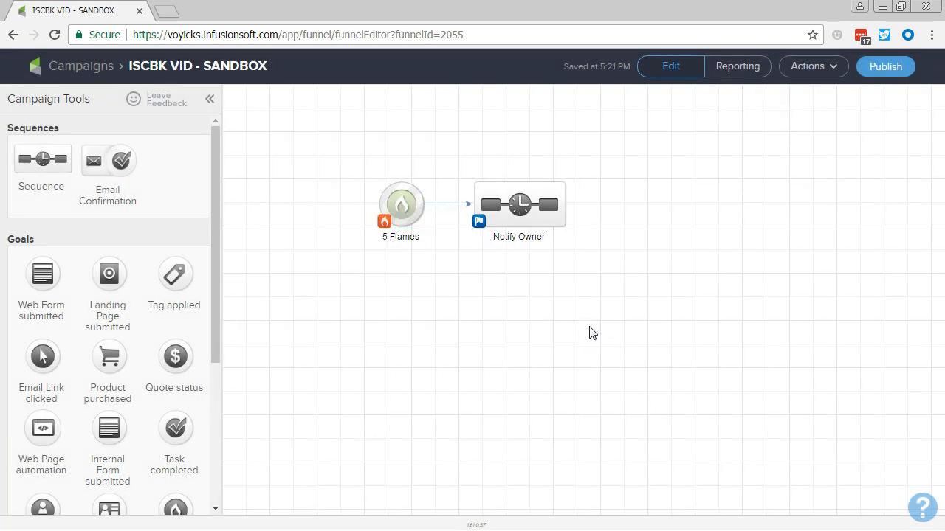
Step: Open the Notify Owner sequence and add an email named "Owner Notification" connected after Start
double_click(514, 201)
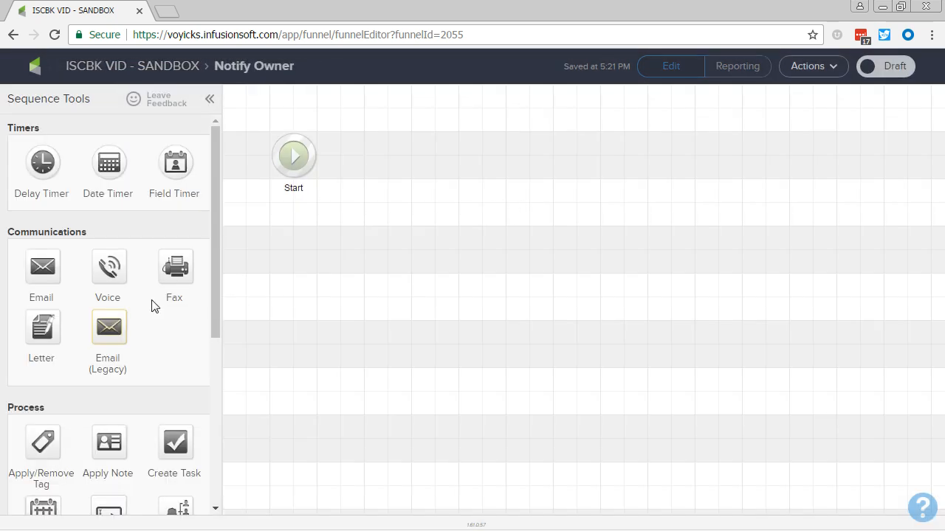
left_click_drag(42, 266, 389, 155)
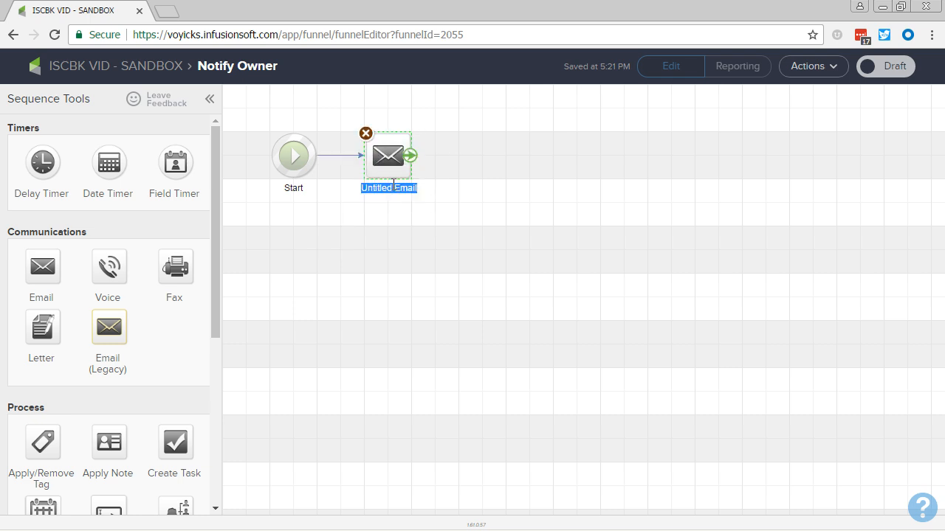
type("otify")
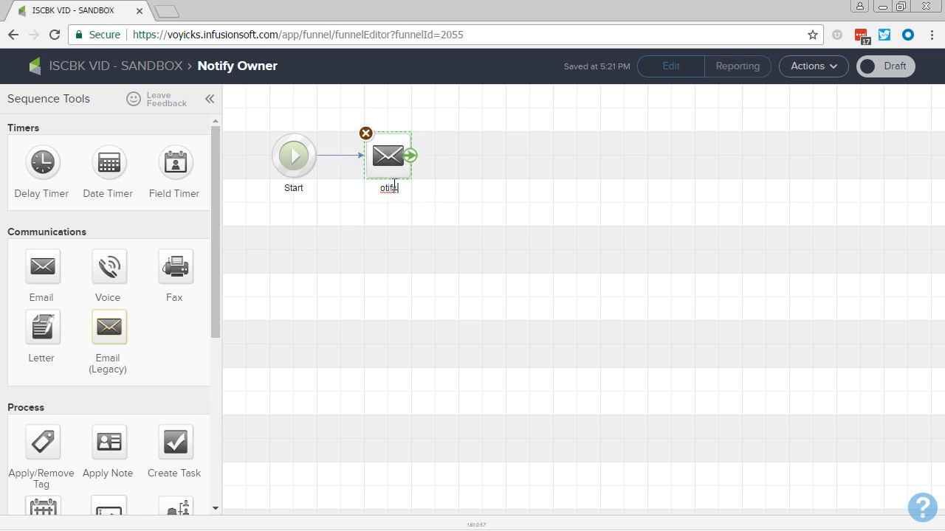
key("BackSpace")
key("BackSpace")
key("BackSpace")
type("Owner Notification")
left_click(395, 157)
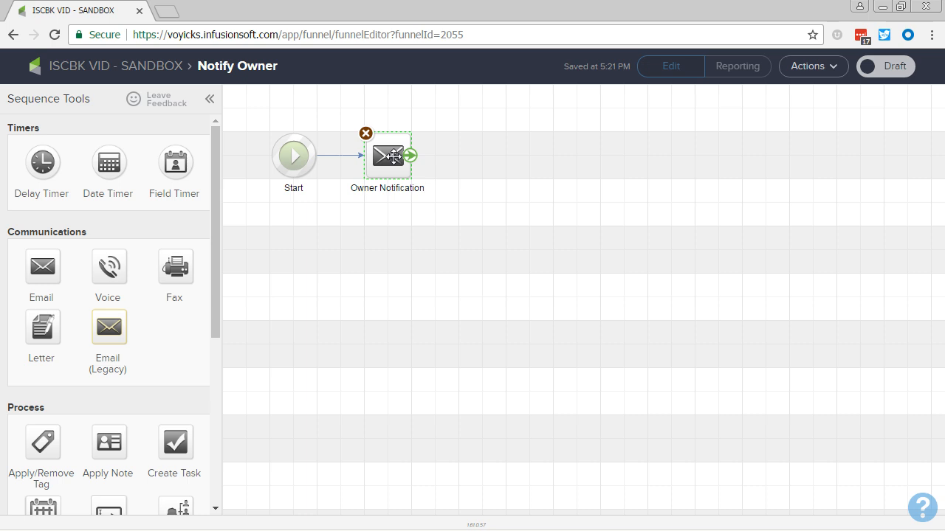
Step: Open the Owner Notification email, create it as a blank email and expand its sender, recipient and subject fields
double_click(394, 157)
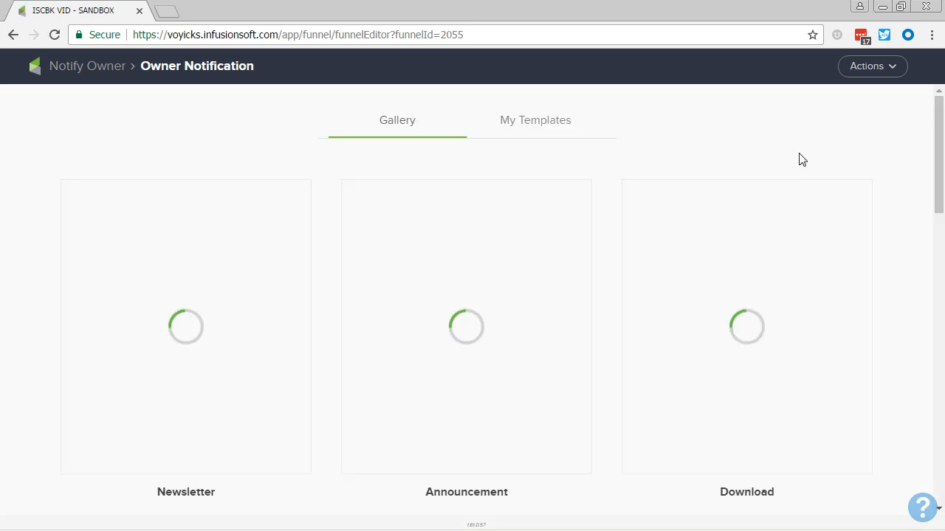
left_click(869, 72)
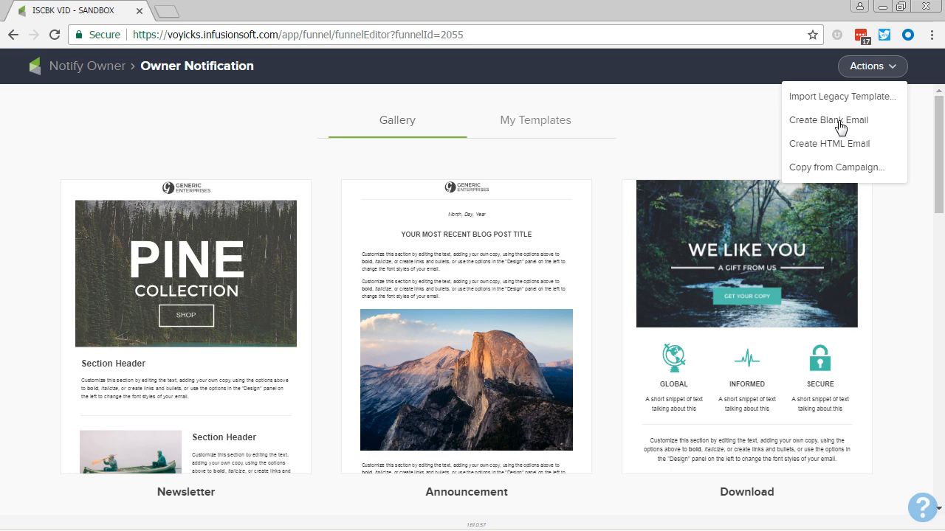
left_click(842, 127)
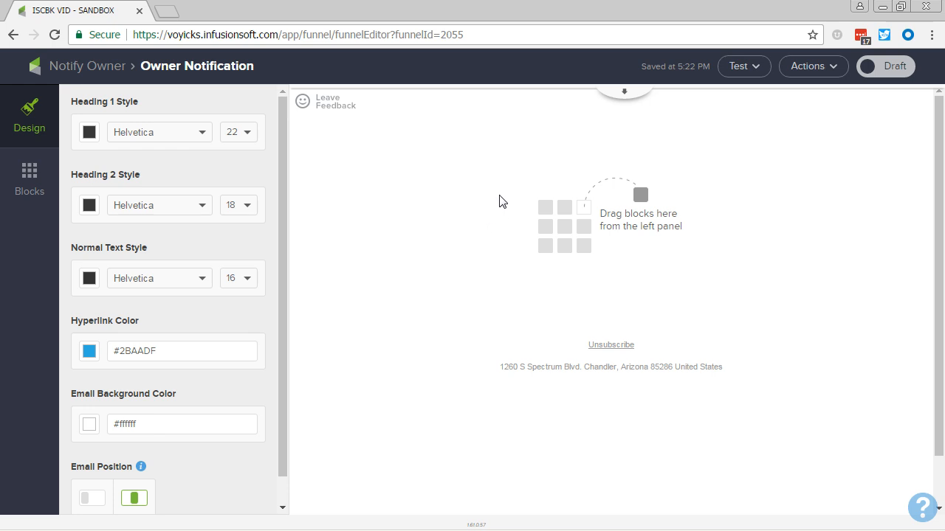
left_click(623, 91)
left_click(489, 130)
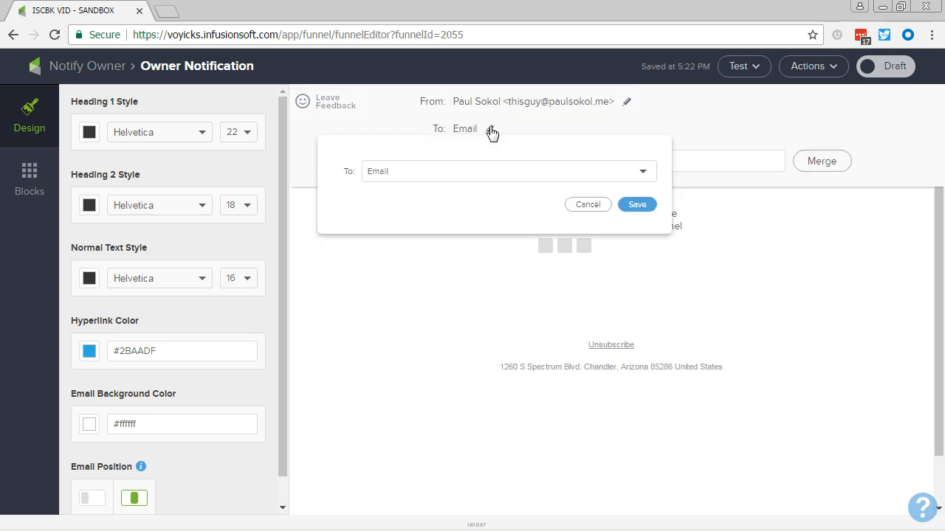
left_click(538, 170)
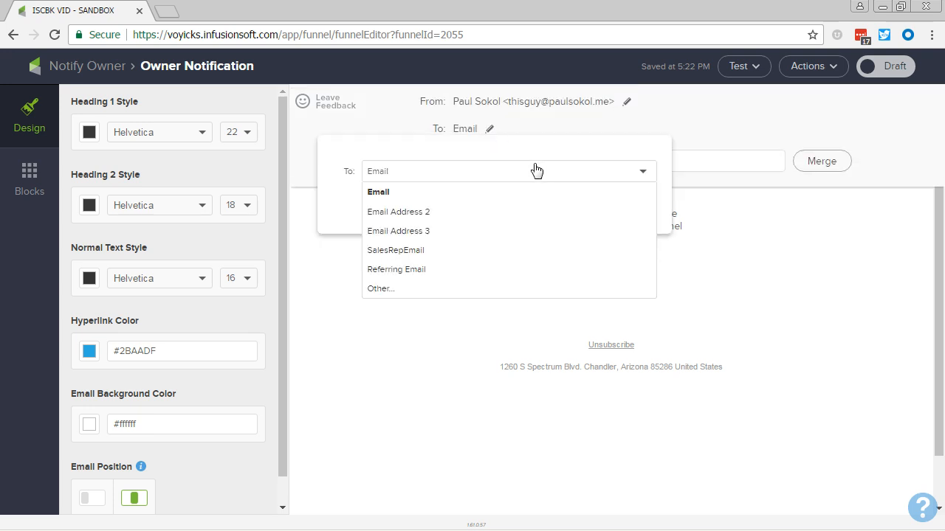
left_click(447, 288)
left_click(430, 203)
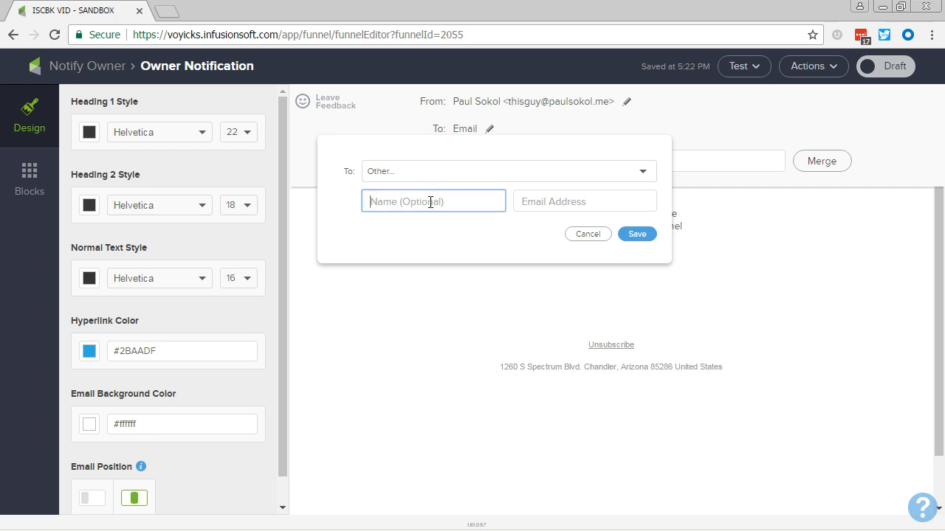
left_click(585, 235)
Step: Insert the owner's First Name, Last Name and Email merge fields into the email subject
left_click(556, 163)
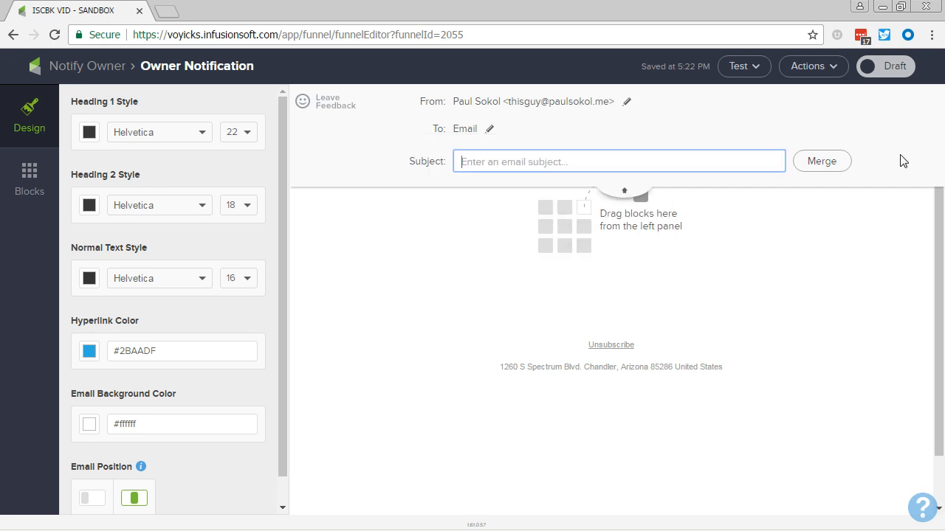
left_click(840, 160)
left_click(753, 353)
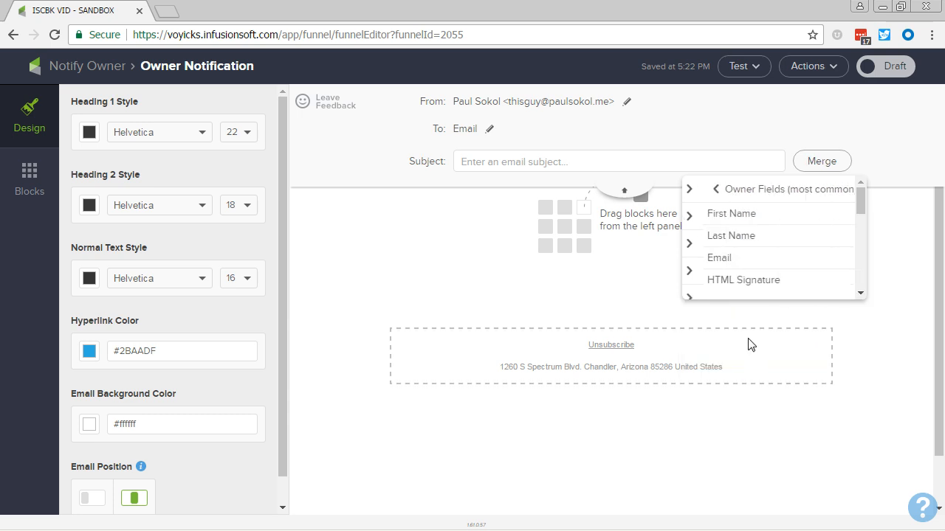
left_click(723, 217)
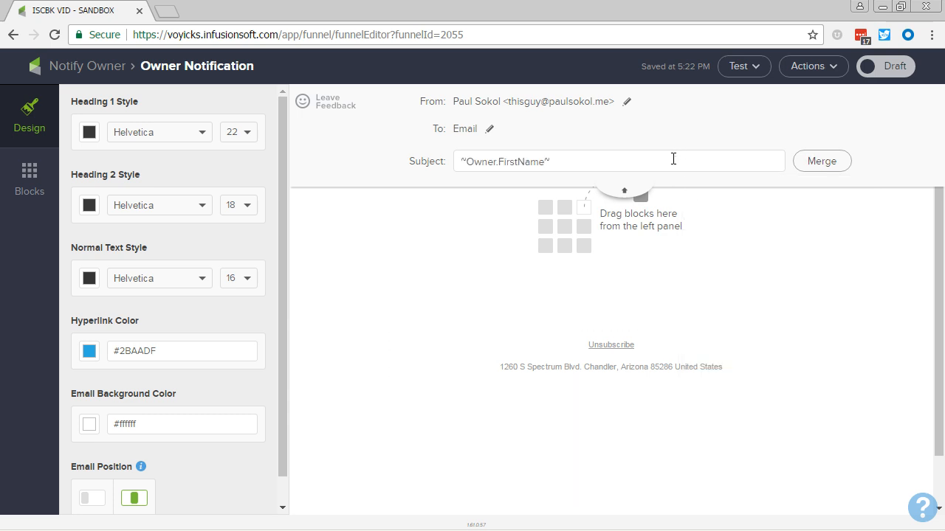
left_click(818, 167)
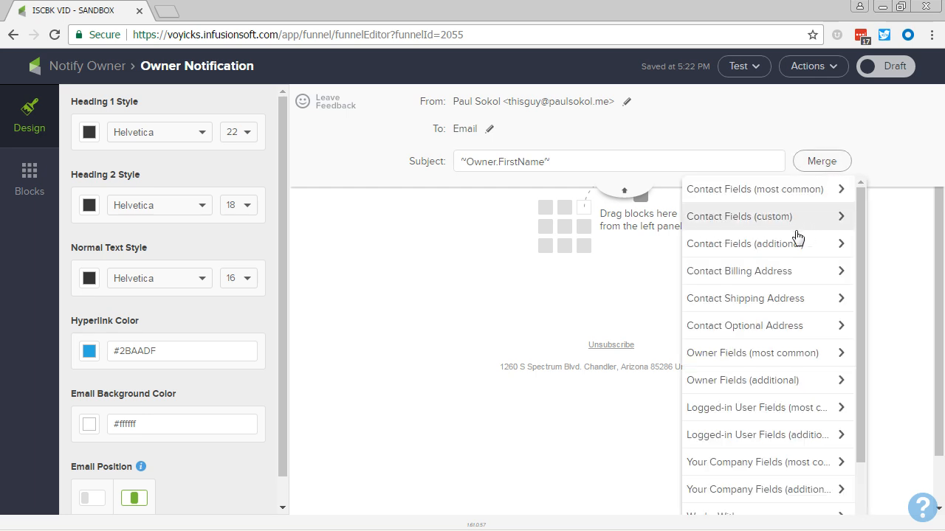
left_click(733, 363)
left_click(713, 238)
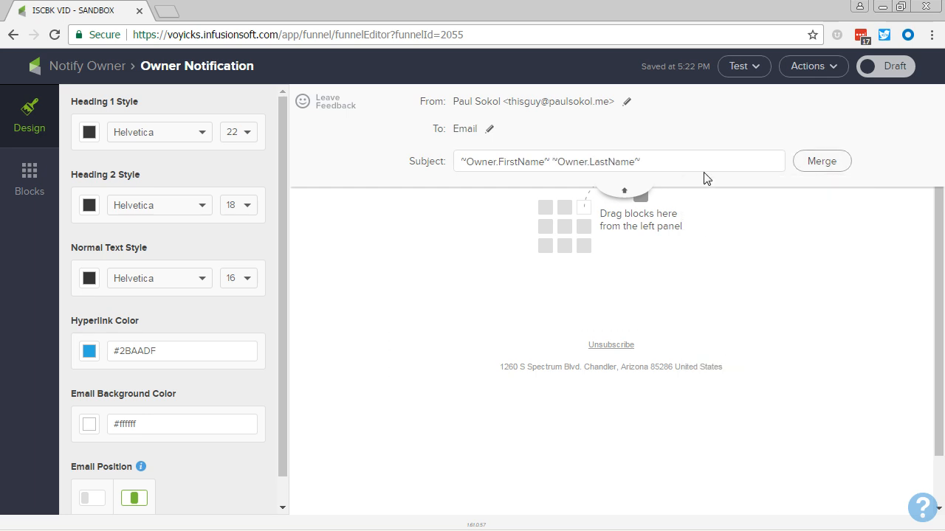
left_click(819, 163)
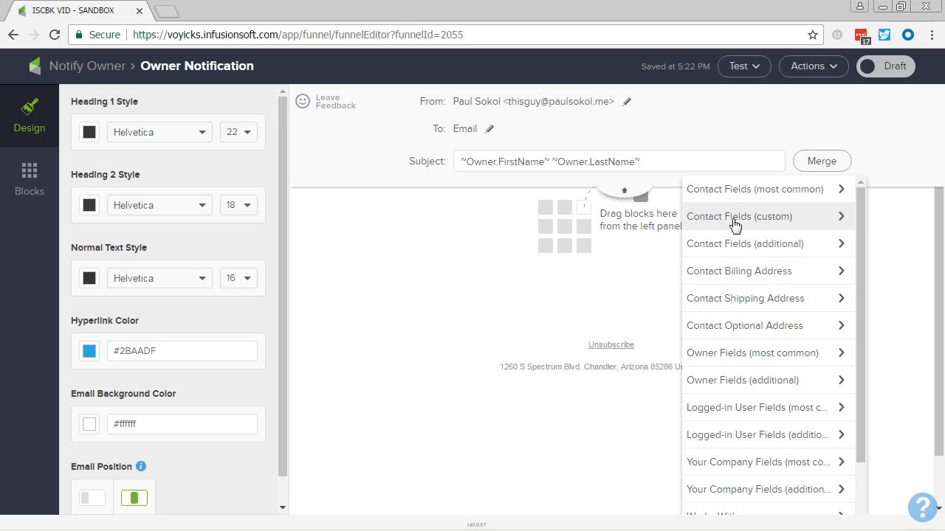
left_click(719, 354)
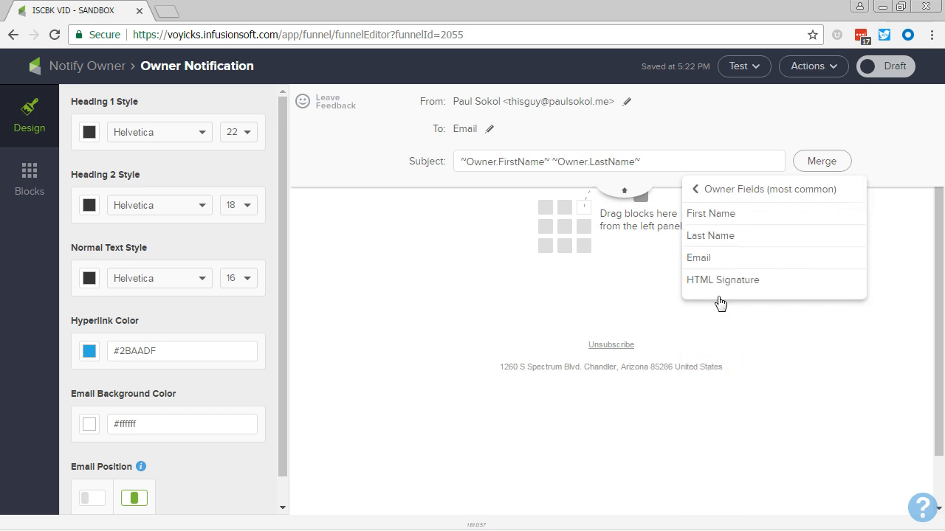
left_click(716, 258)
Step: Set the recipient to Other and copy ~Owner.FirstName~ ~Owner.LastName~ from the subject into the recipient's name
left_click(644, 161)
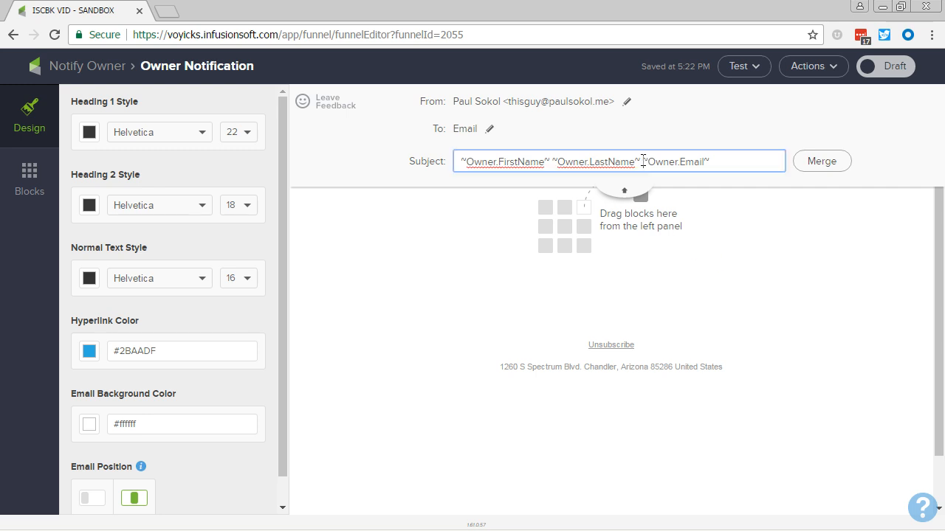
left_click_drag(644, 162, 436, 148)
key("ctrl+c")
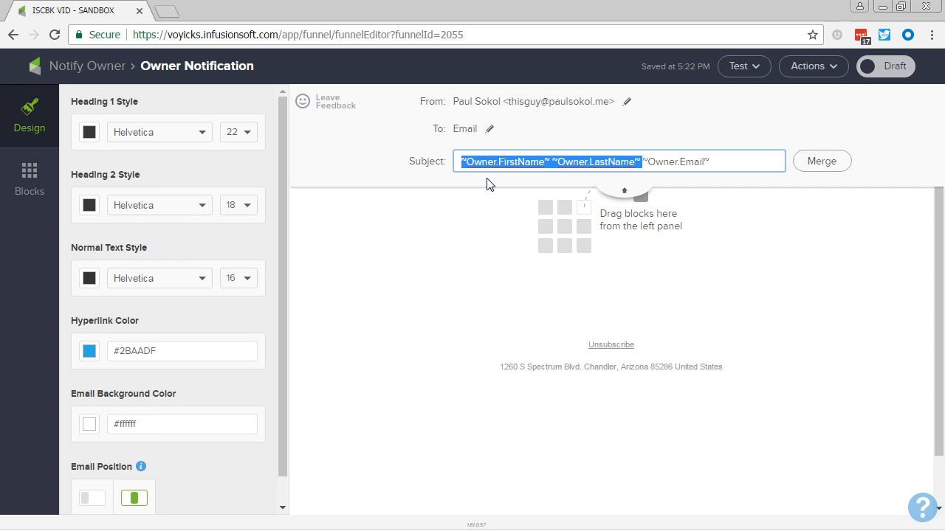
left_click(487, 130)
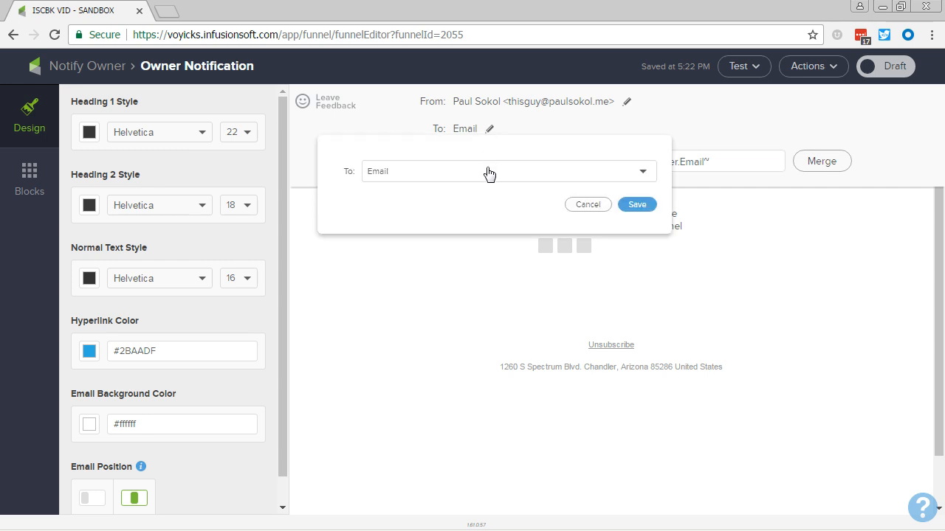
left_click(485, 172)
left_click(428, 289)
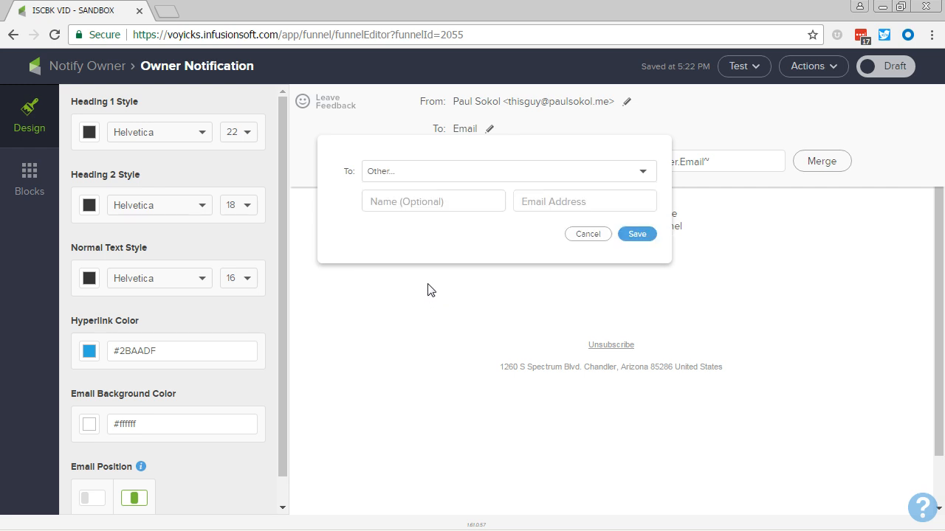
left_click(421, 202)
key("ctrl+v")
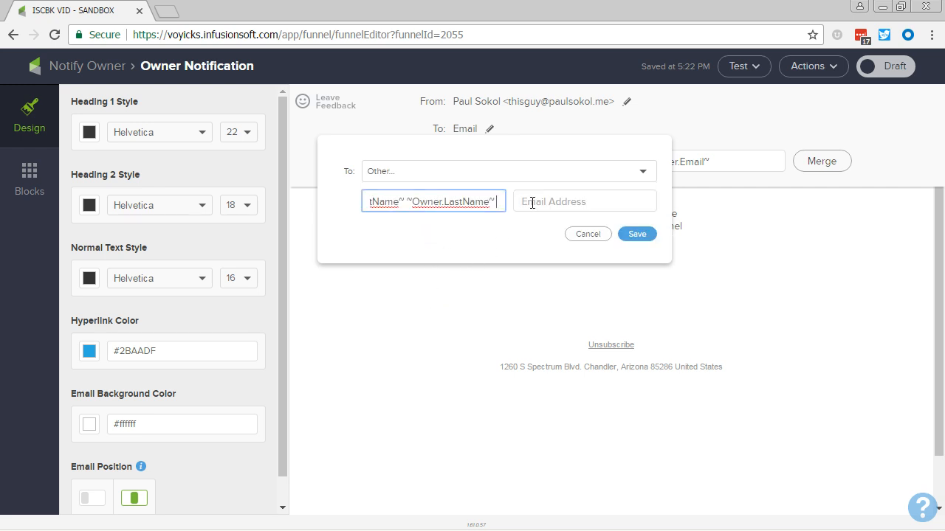
Step: Set the recipient's email address to the merge field ~Owner.Email~ and save the recipient
left_click(532, 202)
key("ctrl+v")
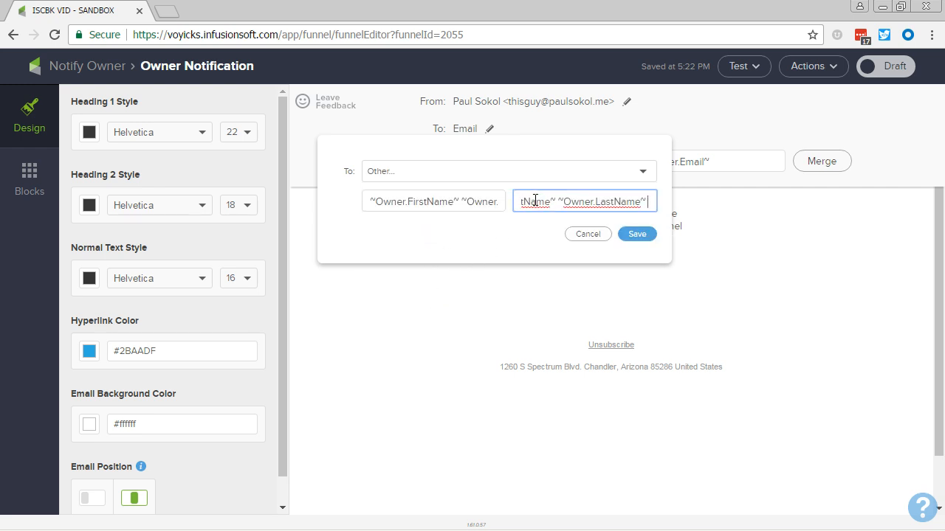
key("ctrl+shift+Left")
key("ctrl+shift+Left")
key("ctrl+shift+Left")
key("ctrl+shift+Right")
key("BackSpace")
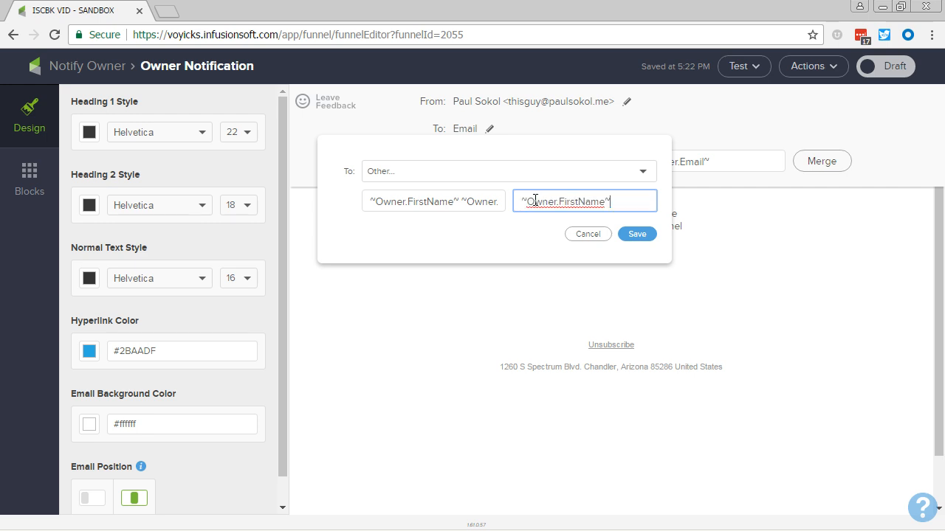
key("Left")
key("ctrl+shift+Left")
type("Em")
left_click(647, 234)
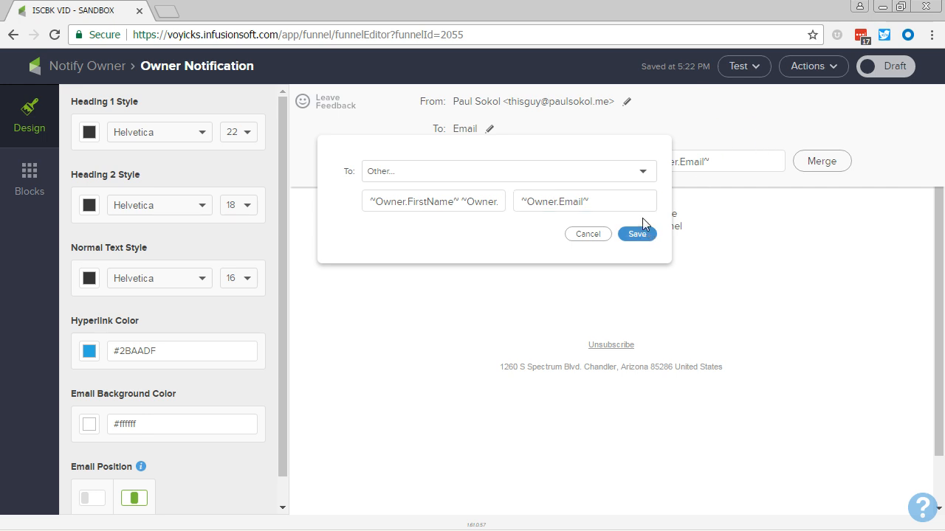
Step: Replace the email subject with "[SUPER HOT LEAD] Call" followed by the contact's First Name merge field
left_click(640, 161)
key("ctrl+a")
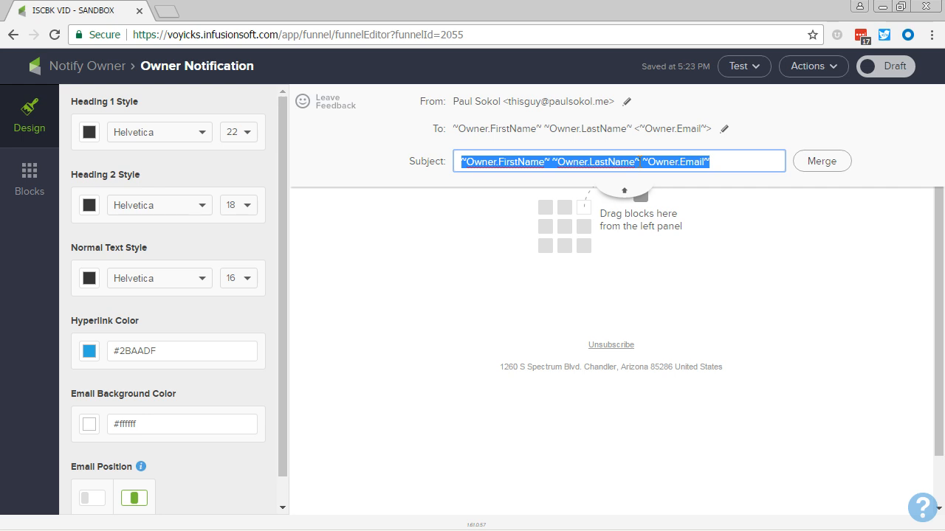
type("[SUPER HOT LEAD] ")
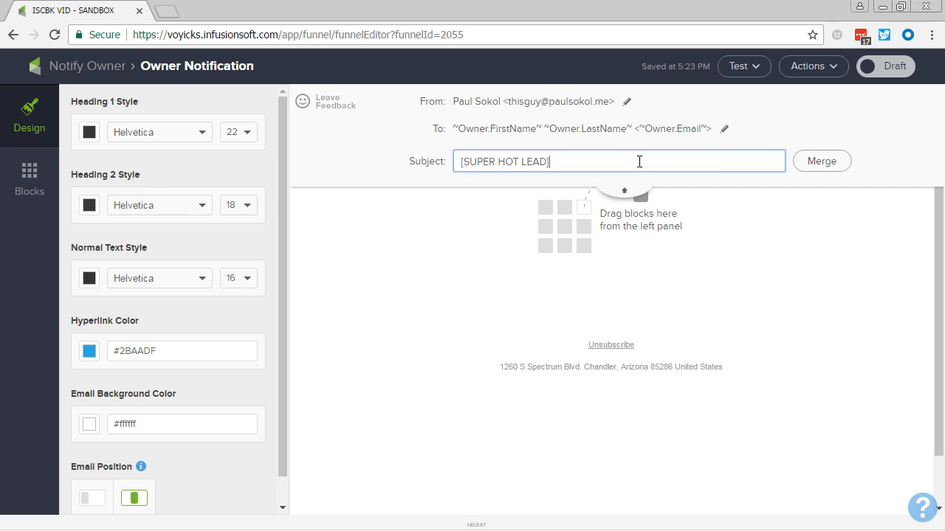
type("cA")
left_click(821, 162)
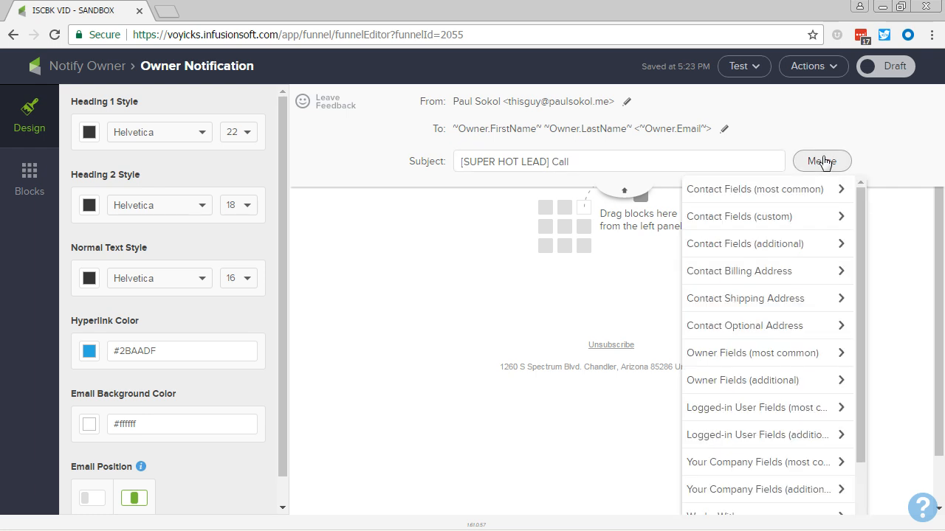
left_click(790, 190)
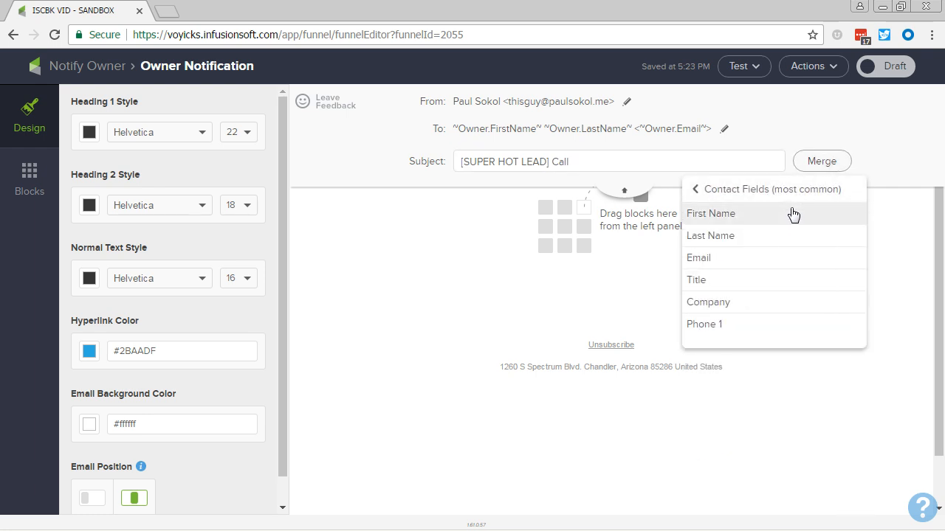
left_click(793, 214)
Step: Extend the subject with "at", the contact's Phone 1 merge field and "ASAP"
left_click(730, 158)
type("at")
left_click(812, 166)
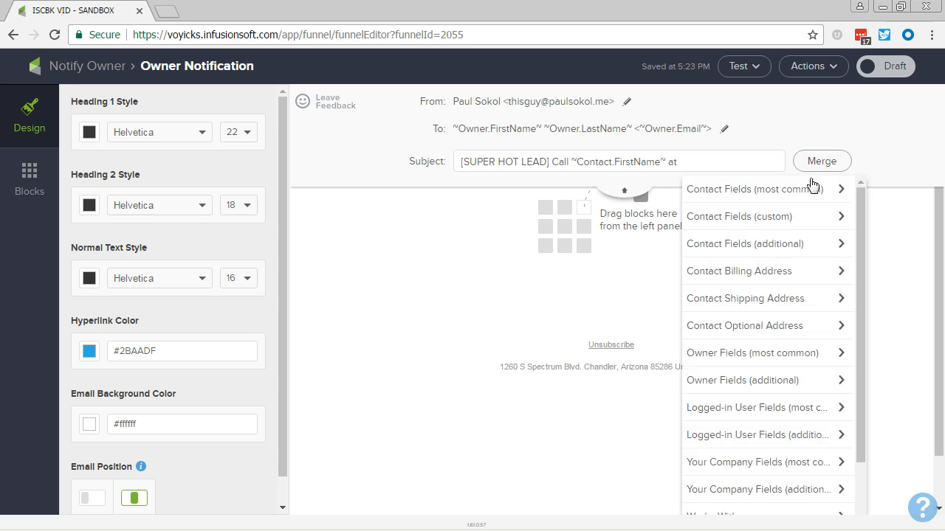
left_click(811, 189)
left_click(753, 325)
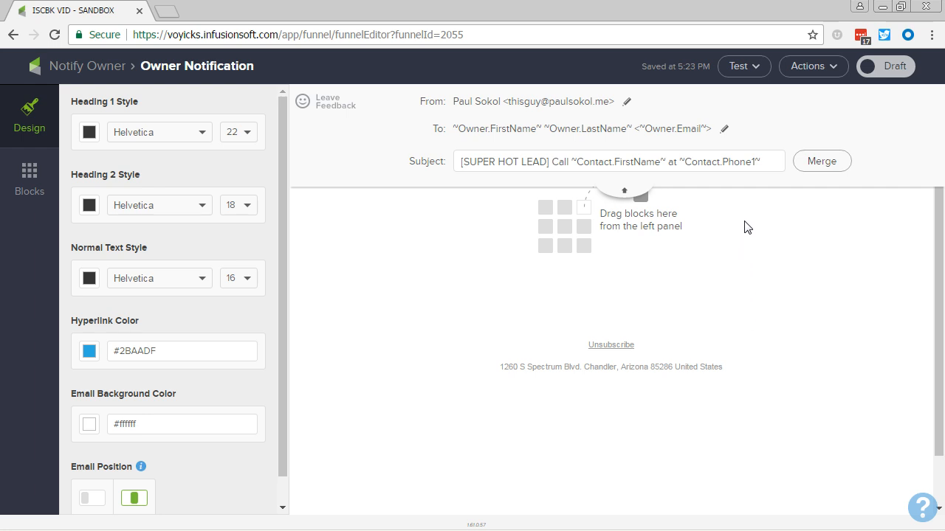
left_click(782, 157)
type("ASAP!")
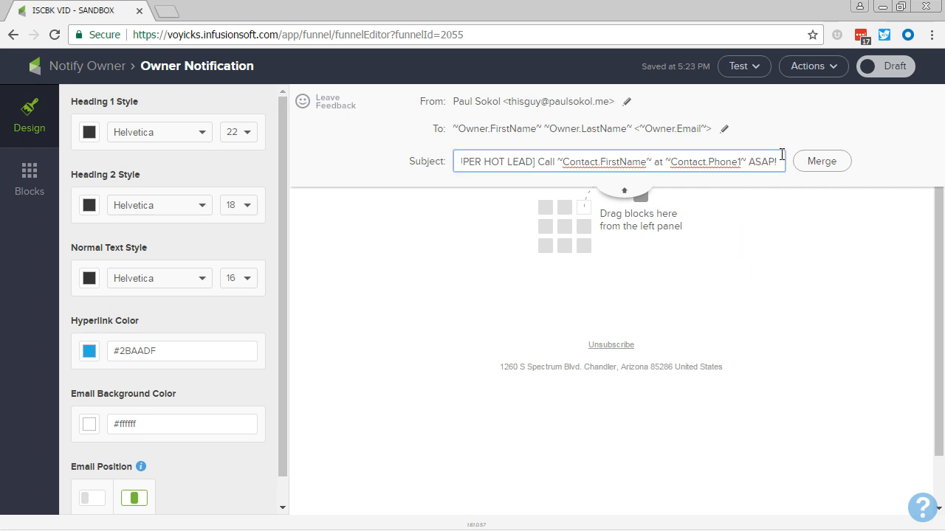
Step: Collapse the email header fields and add a text block to the email body
left_click(636, 191)
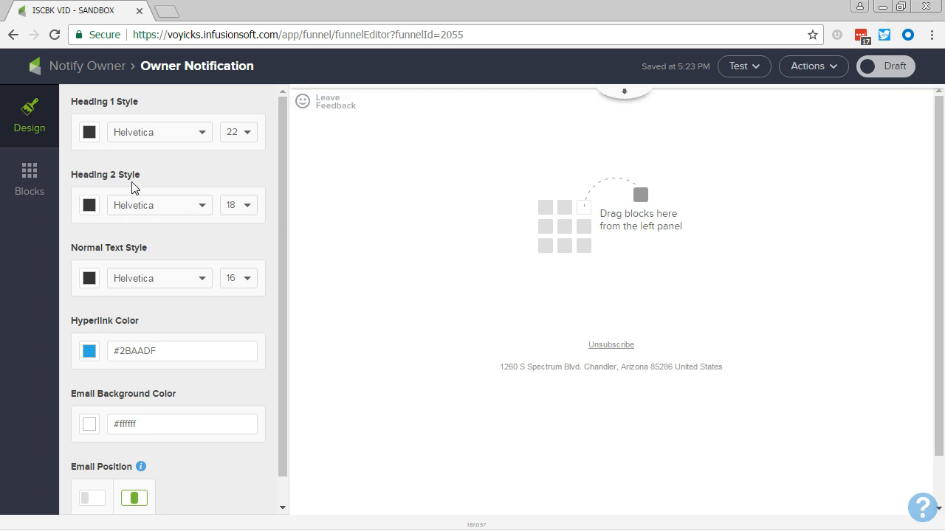
left_click(29, 171)
left_click_drag(78, 135, 613, 255)
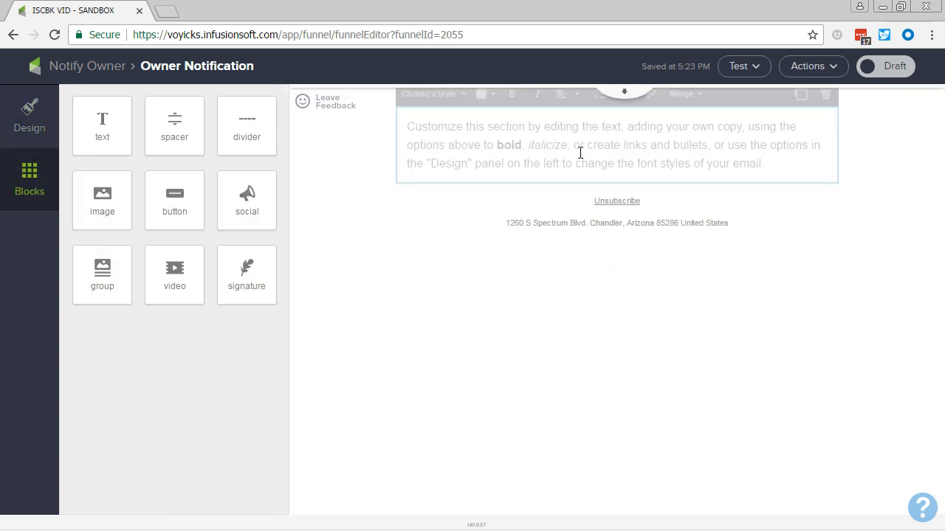
Step: Replace the text block's placeholder with the greeting "Hey ~Owner.FirstName~," and start a new paragraph
triple_click(576, 162)
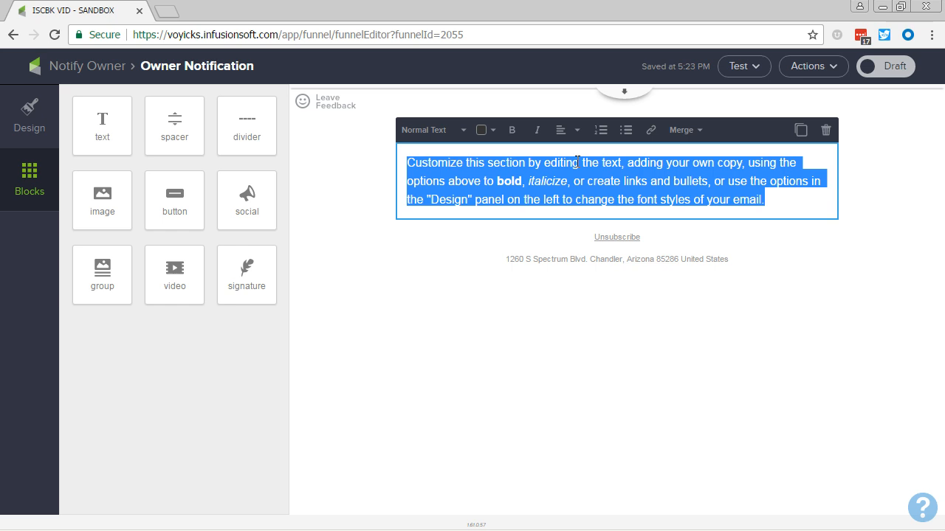
type("Hey")
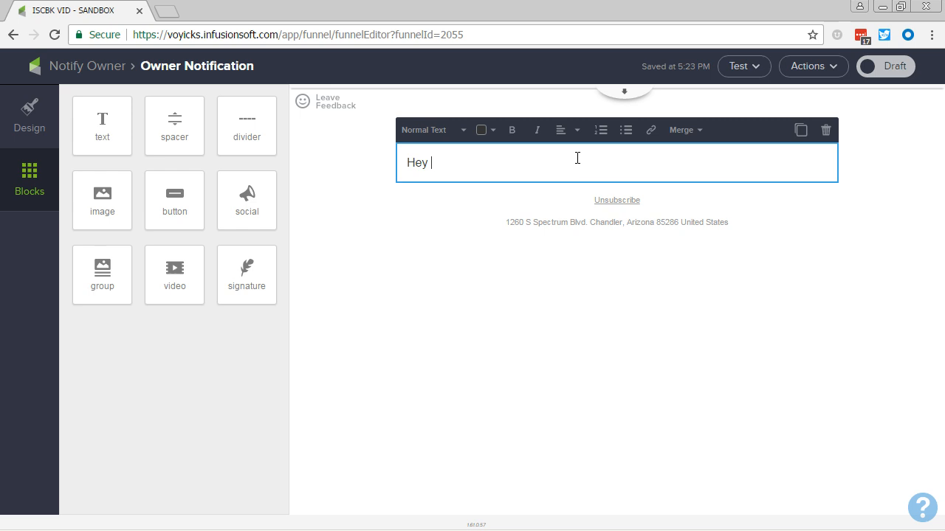
key("ctrl+v")
key("ctrl+shift+Left")
key("ctrl+shift+Left")
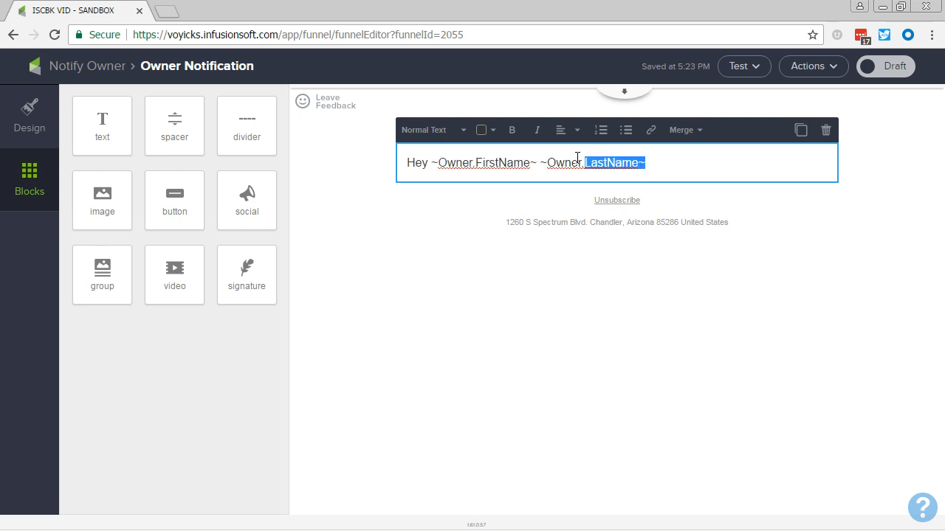
key("ctrl+shift+Left")
key("ctrl+shift+Left")
key("ctrl+shift+Right")
key("shift+Left")
key("BackSpace")
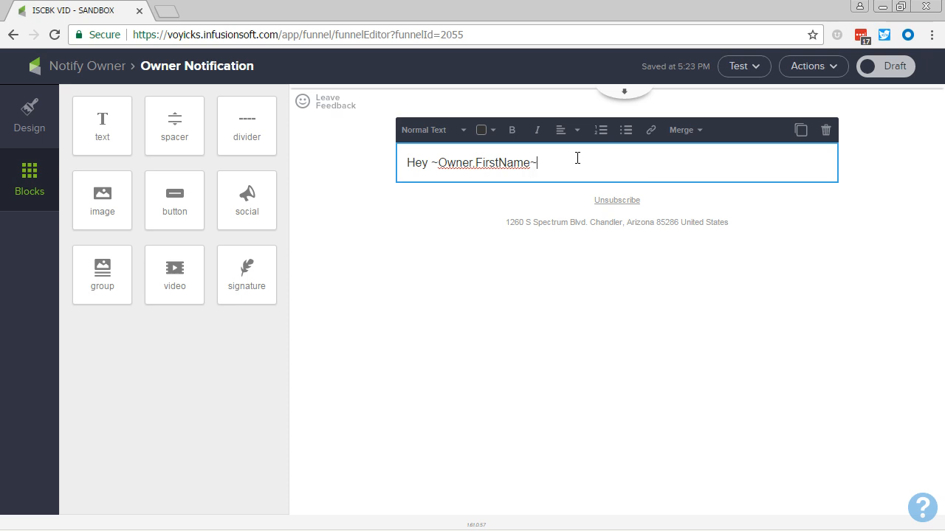
type(",")
key("Return")
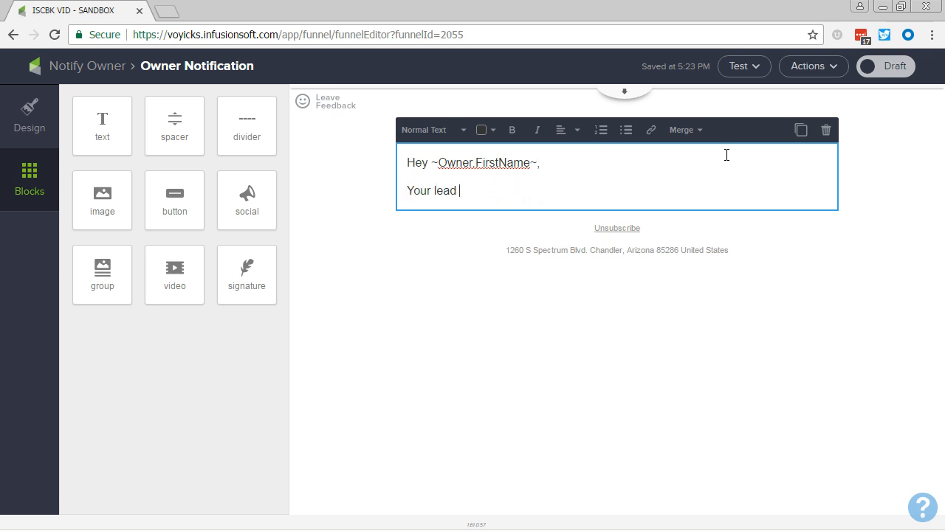
Step: Write "Your lead ~Contact.FirstName~ just hit the maximum lead score" below the greeting, using the contact's First Name merge field
left_click(678, 131)
left_click(677, 154)
left_click(690, 175)
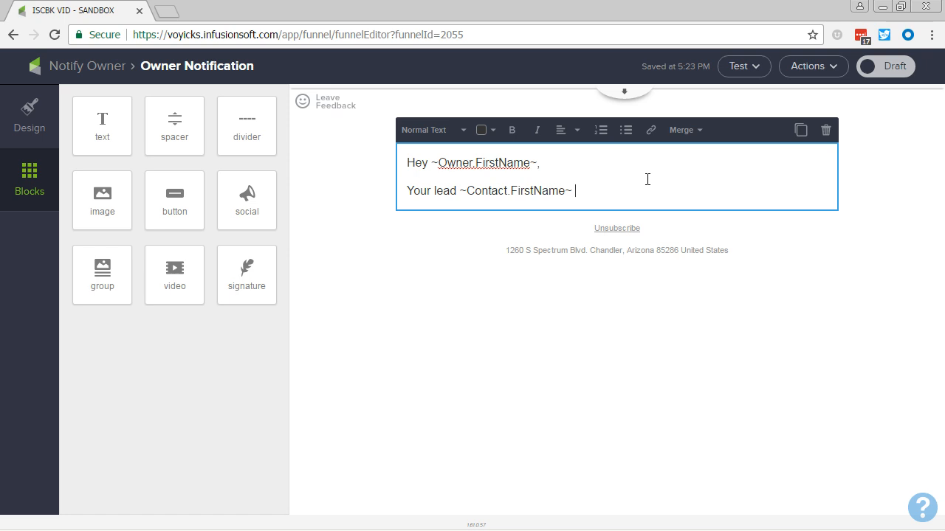
type("just ")
type("hit the max")
type("imum")
key("BackSpace")
type("um lead score")
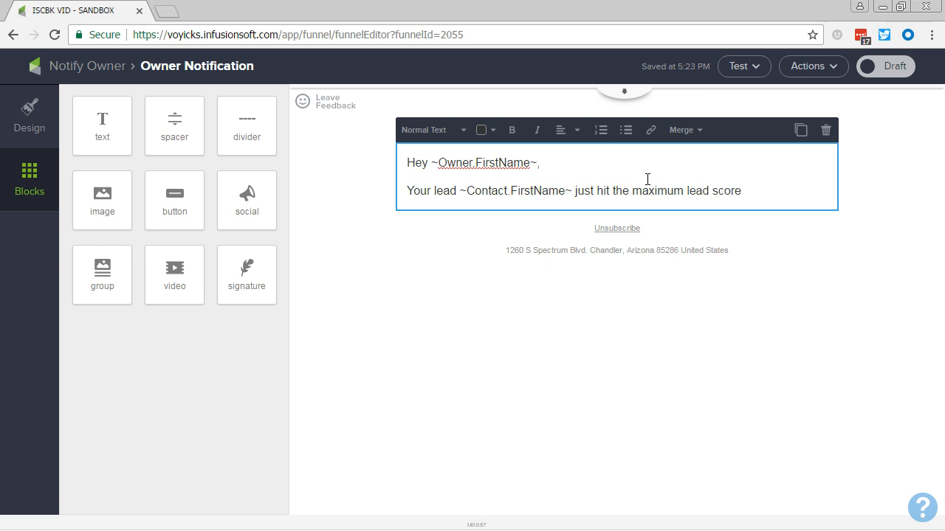
type(", whch")
Step: Complete the lead score sentence with ", which means they are really engaging with our marketing." and start a new paragraph
key("BackSpace")
key("BackSpace")
type("ich mean")
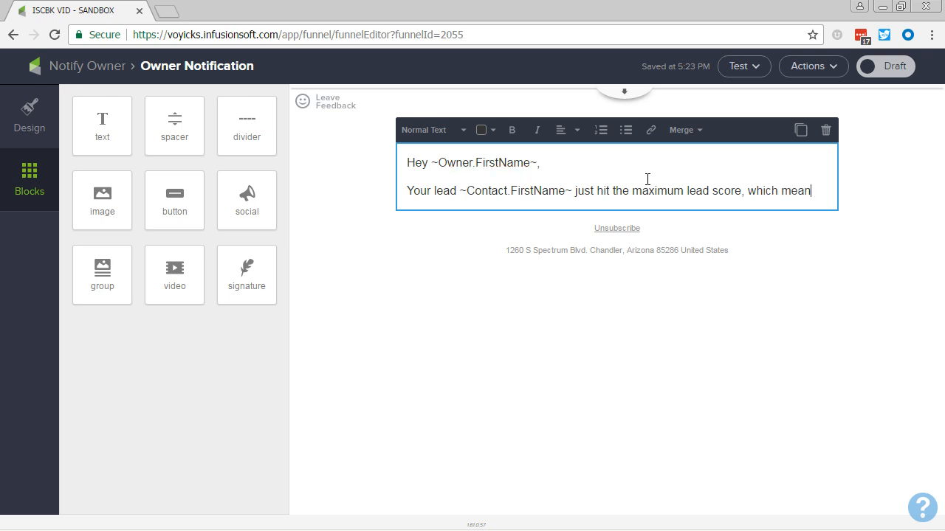
type("s they are really e")
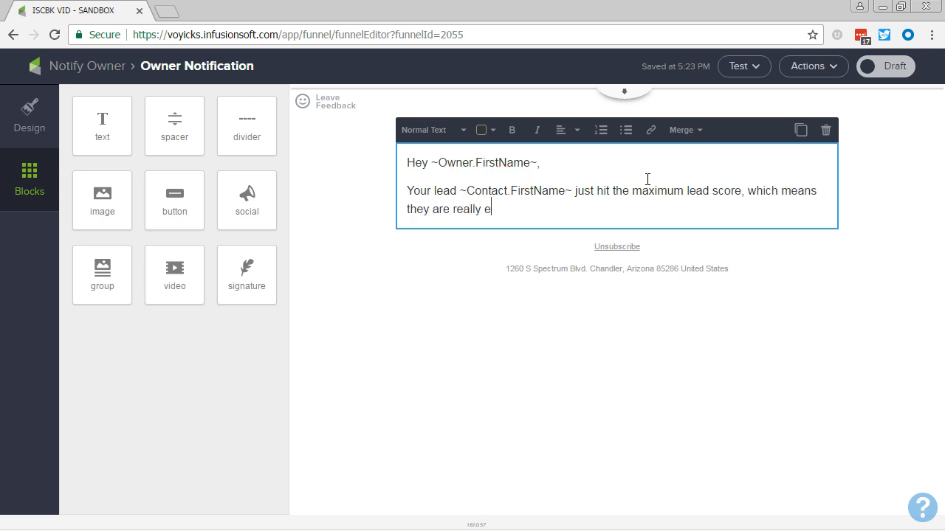
type("ngaging with our marekt")
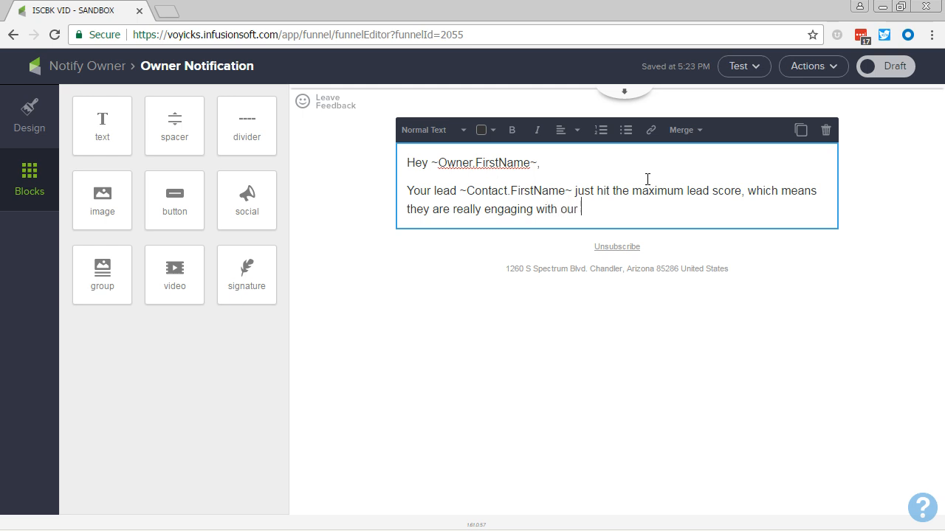
key("BackSpace")
key("BackSpace")
key("BackSpace")
type("keting.")
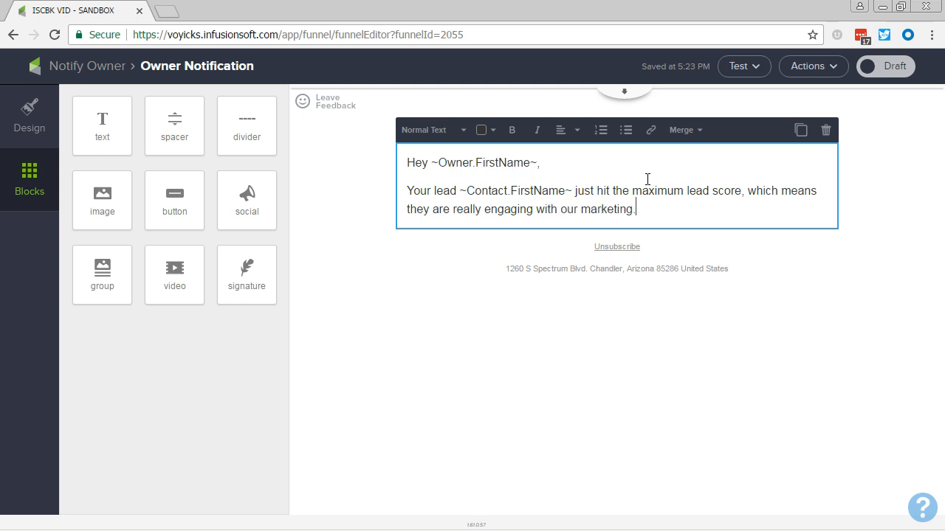
key("Return")
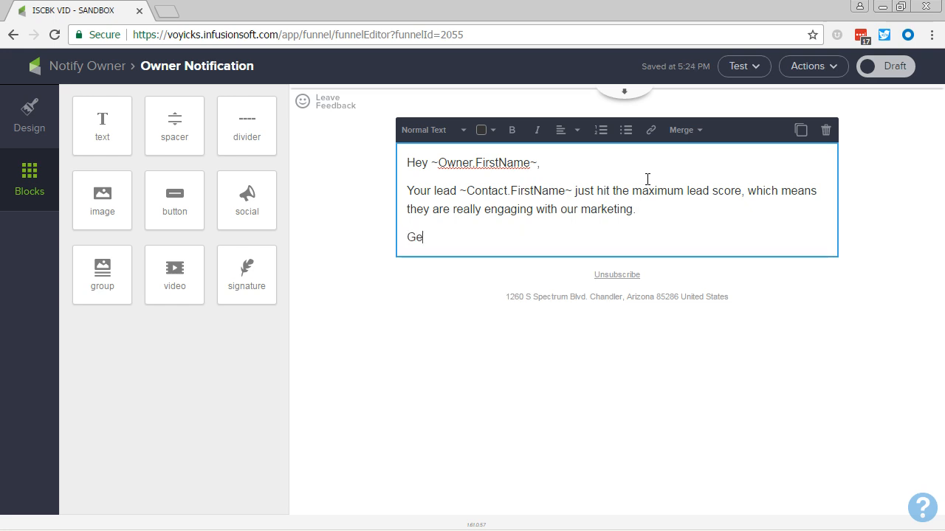
Step: Add the paragraph "Give them a call at ~Contact.Phone1~ ASAP." using the contact's Phone 1 merge field
type("Give them a call at")
left_click(678, 131)
left_click(705, 153)
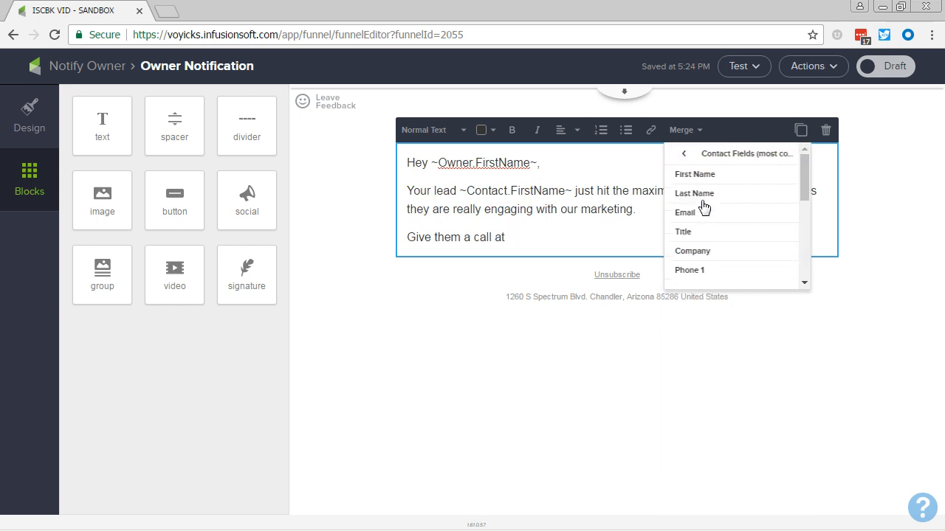
left_click(673, 272)
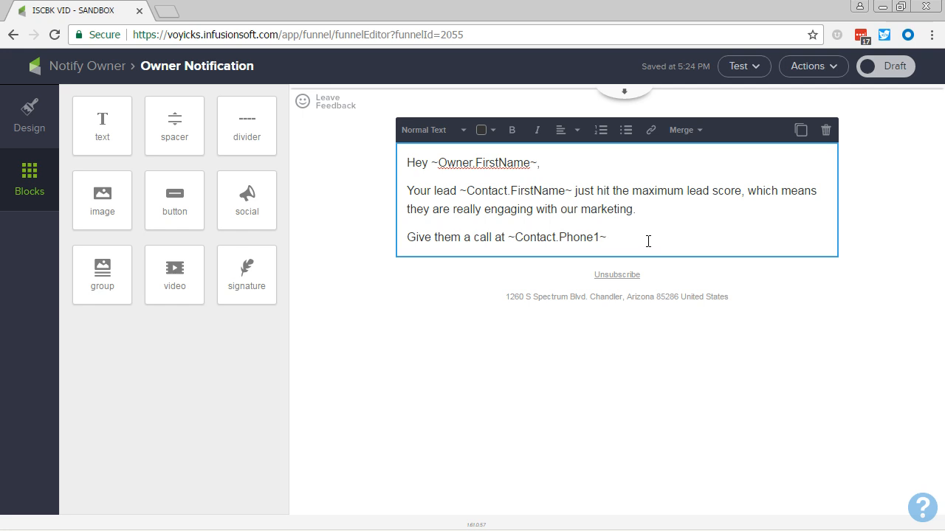
type("ASAP.")
key("Return")
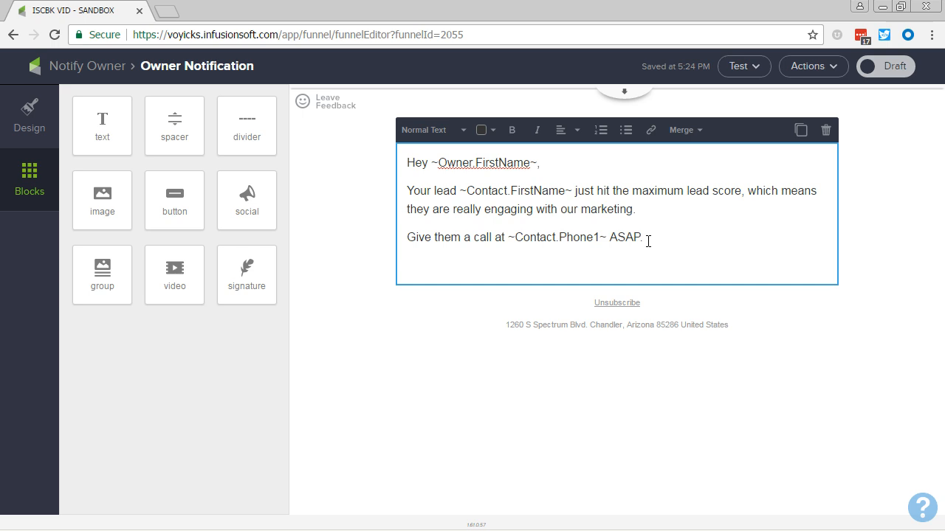
Step: Add the bold paragraph "Remember to update their Opportunity record after you attempt to call them, whether you reach them or not."
left_click(511, 132)
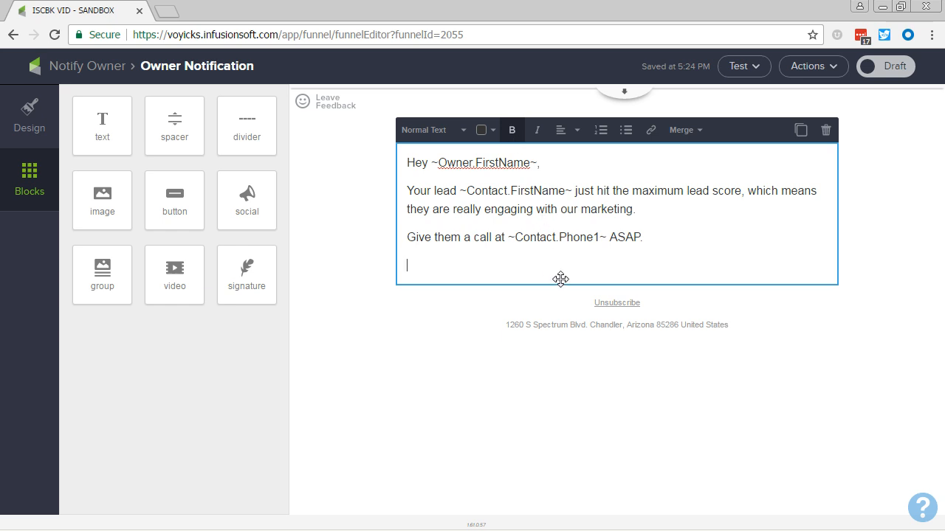
type("Remember to update their Opportu")
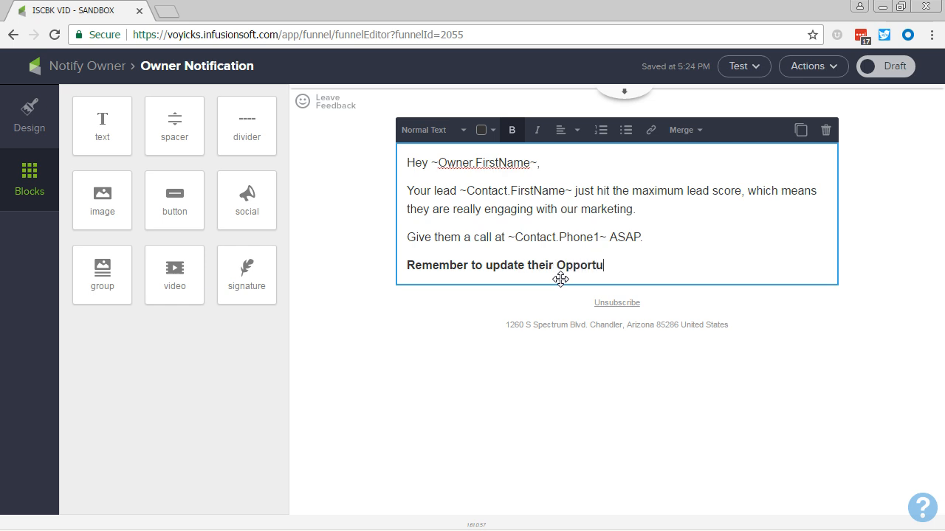
type("nity record after you at")
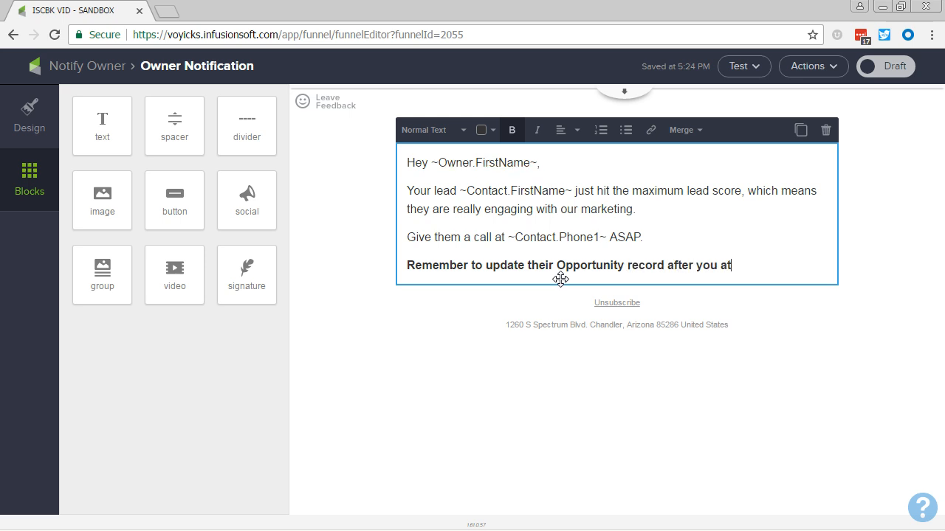
type("tempt to")
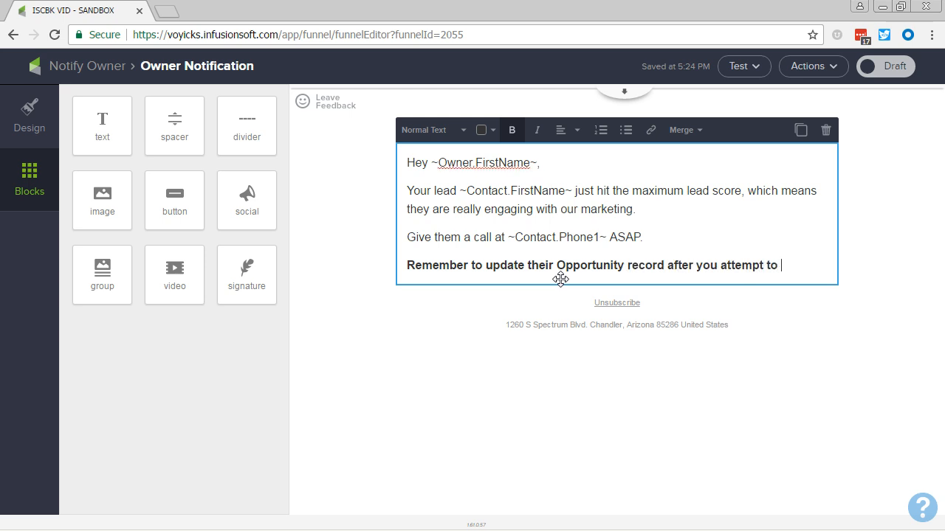
type(" call them, whethe")
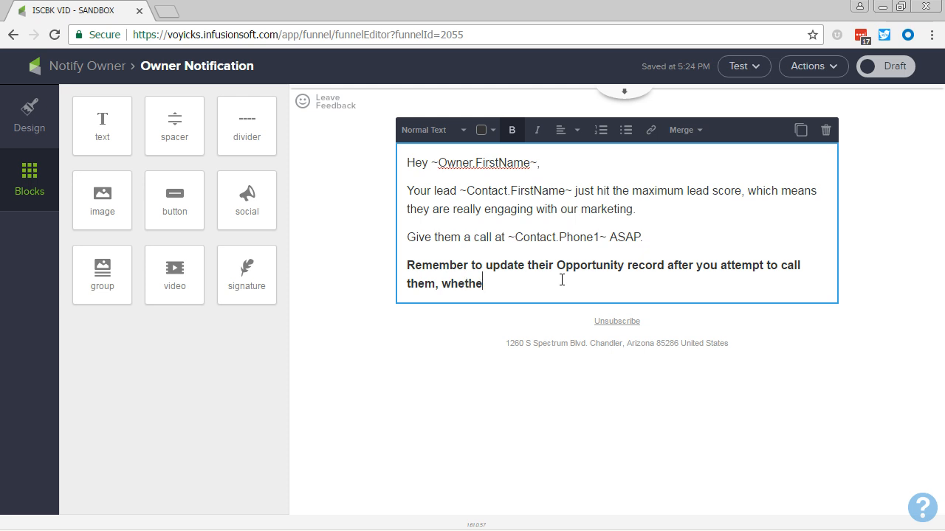
type("r you reach the")
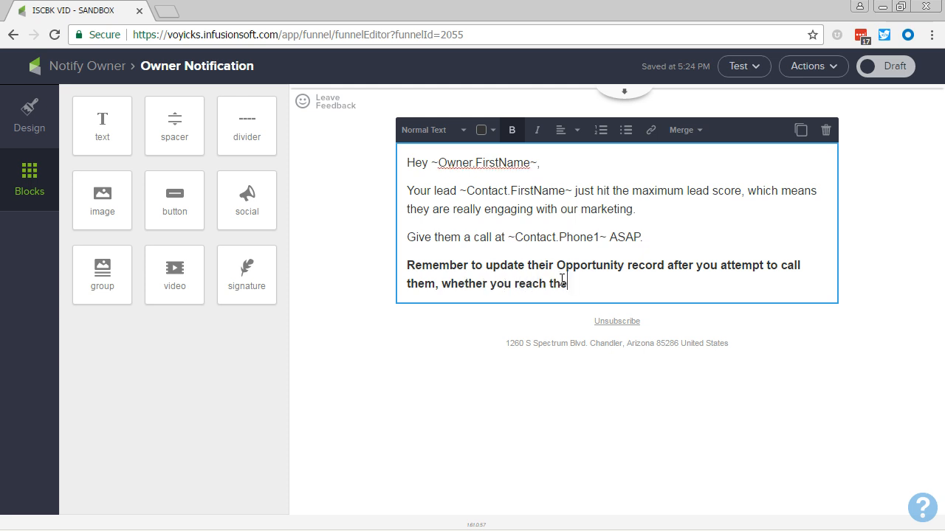
type("m or not.")
key("Return")
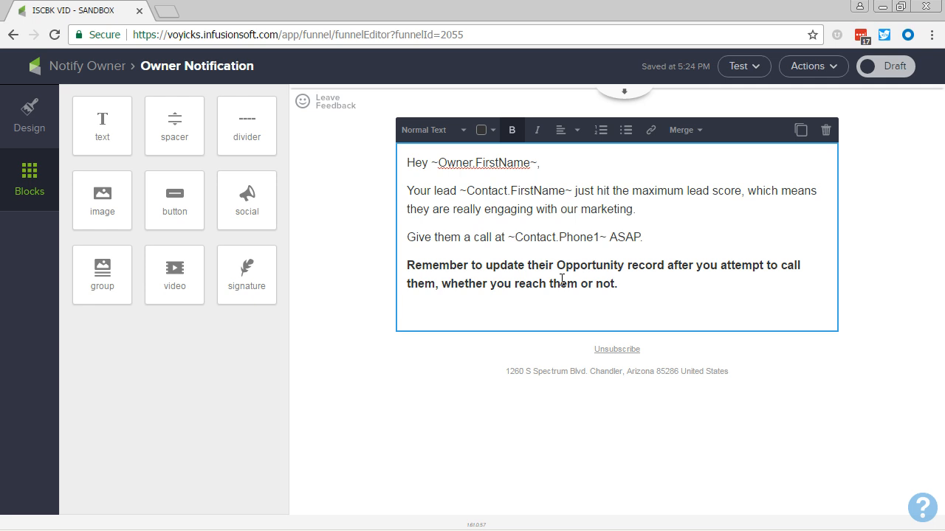
Step: Add the ~Contact.EditPage~ merge field as a non-bold last line of the email body and mark the email as ready
left_click(694, 130)
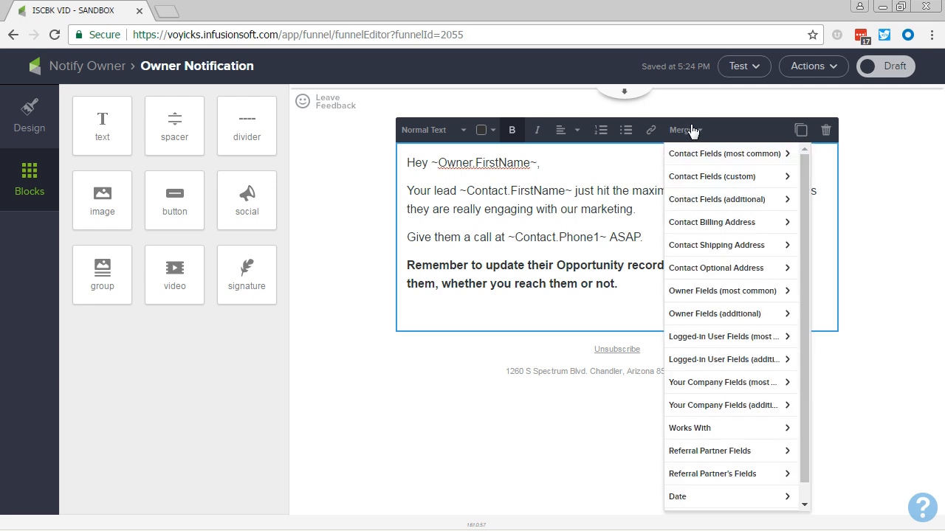
left_click(702, 199)
left_click(696, 196)
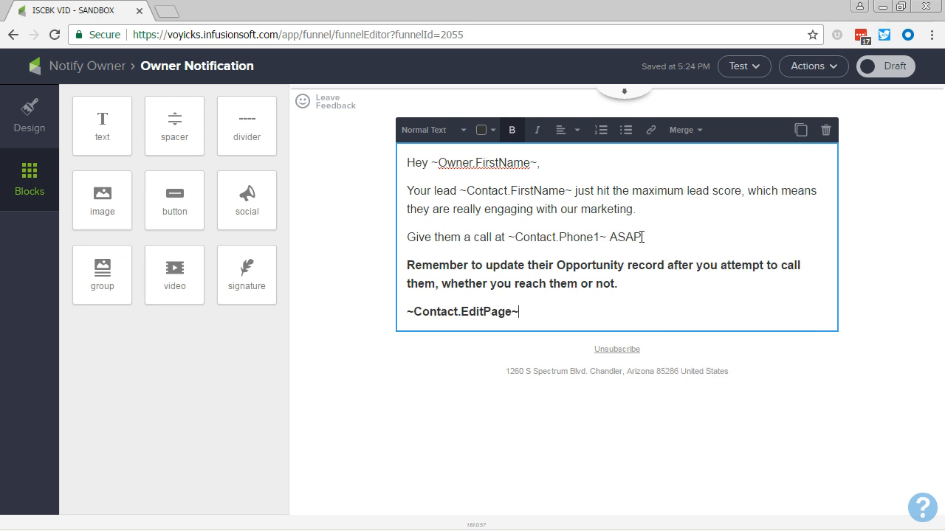
triple_click(574, 305)
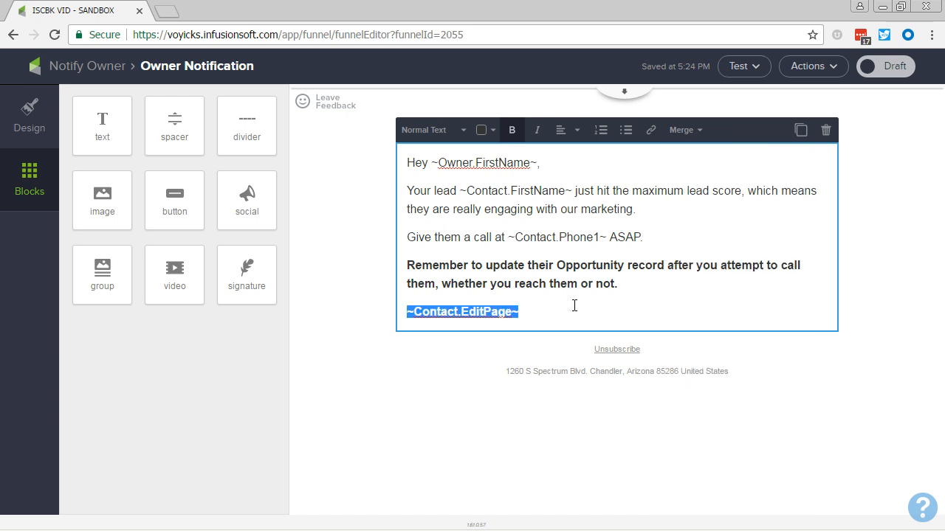
left_click(511, 130)
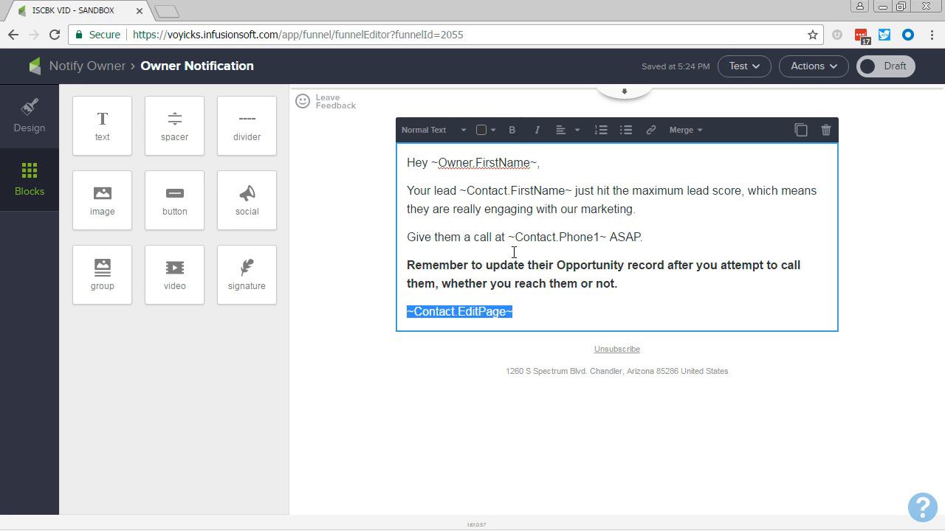
left_click(526, 299)
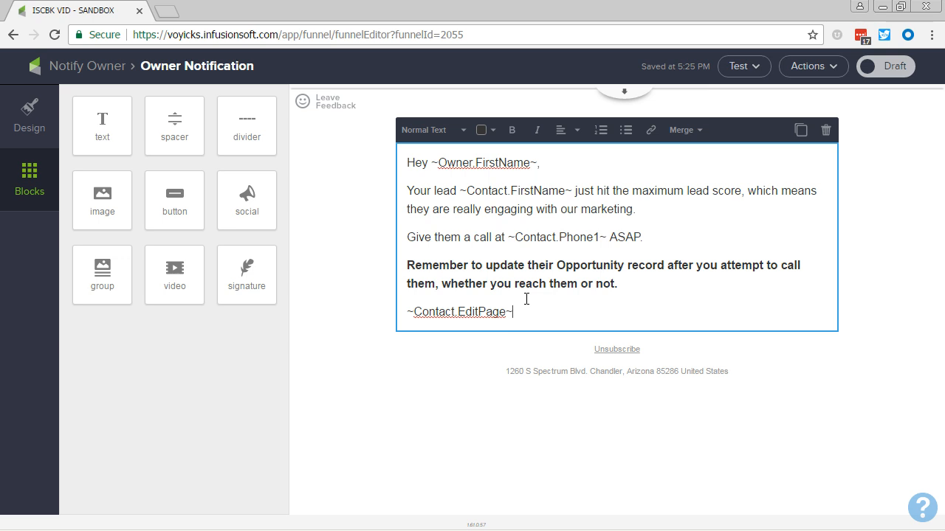
left_click(886, 68)
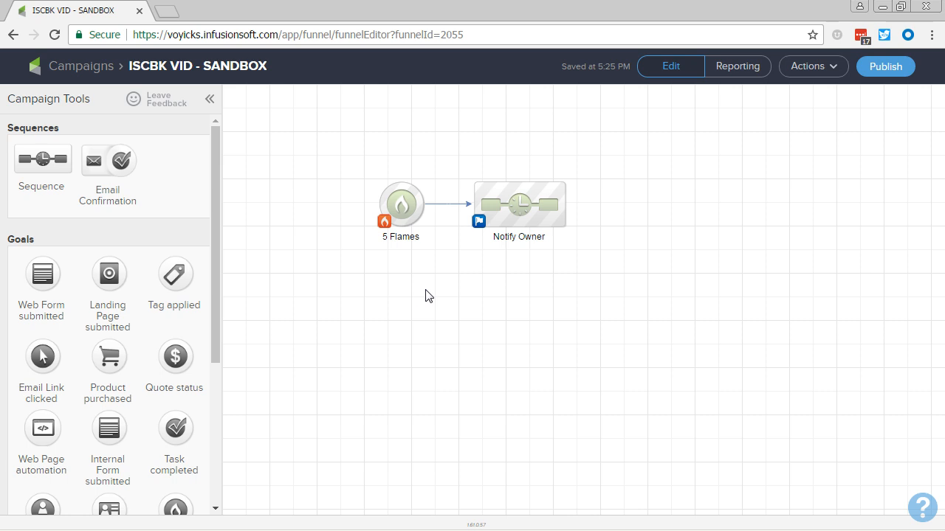
Step: Duplicate the 5 Flames goal and place the copy after the Notify Owner sequence
mouse_move(406, 233)
mouse_move(521, 202)
right_click(409, 208)
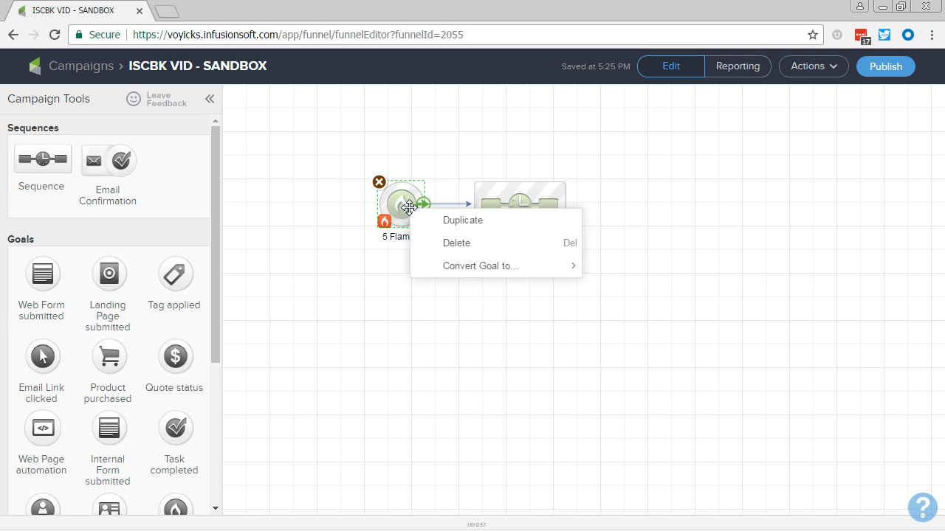
left_click(452, 221)
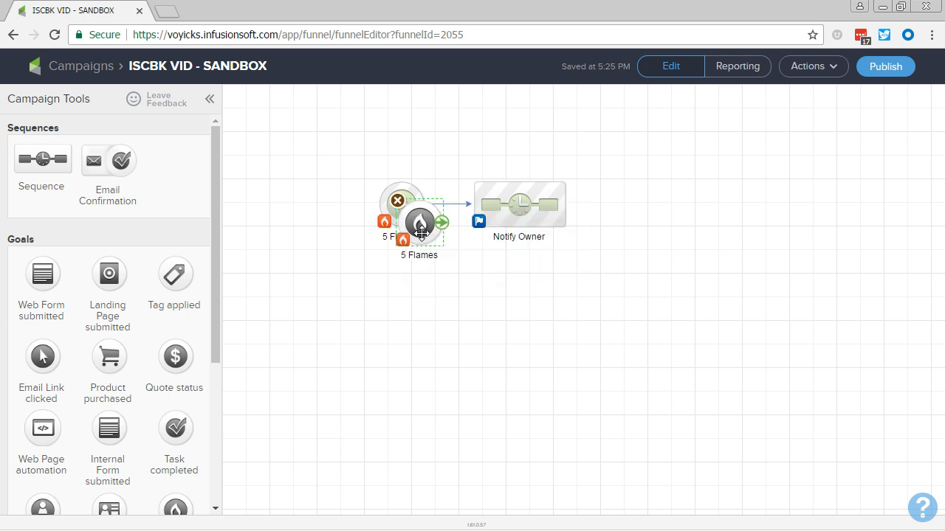
left_click_drag(421, 233, 634, 213)
Step: Rename the duplicated goal as "Reach 5 Flames Again"
left_click(626, 234)
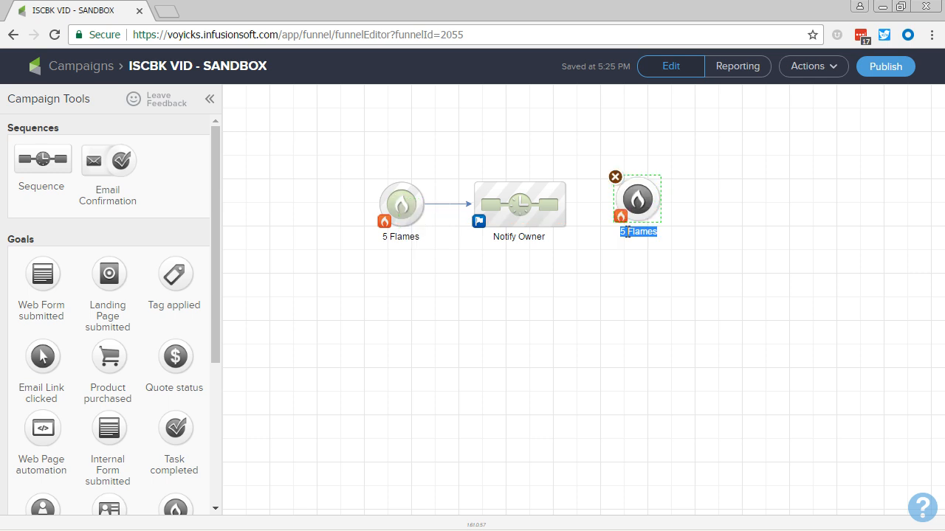
left_click(626, 233)
type("Reach ")
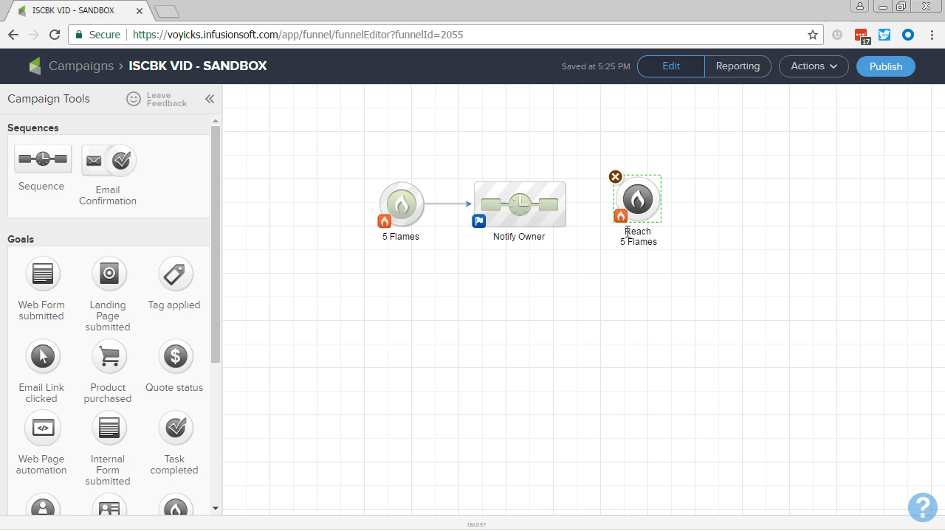
type(" Again")
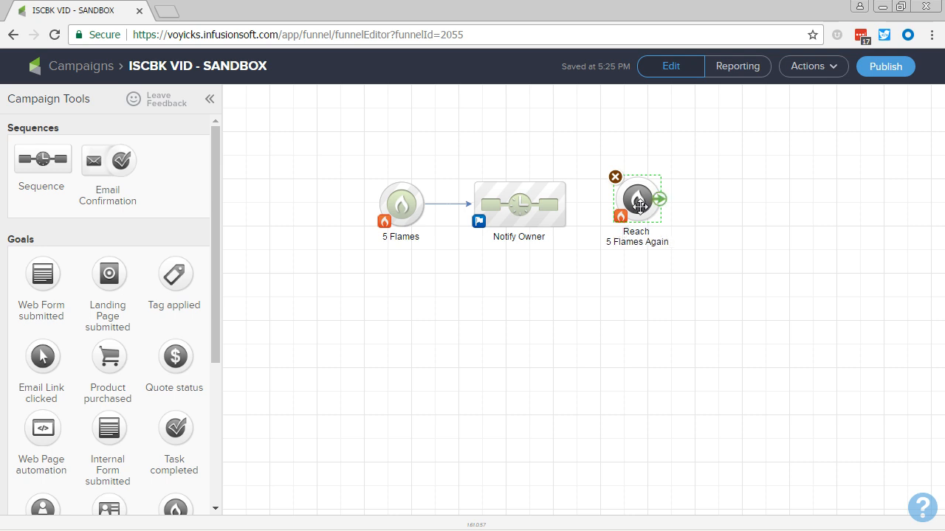
Step: Save the Reach 5 Flames Again goal's score as increasing to five flames and connect the Notify Owner sequence to it
double_click(639, 200)
left_click(605, 347)
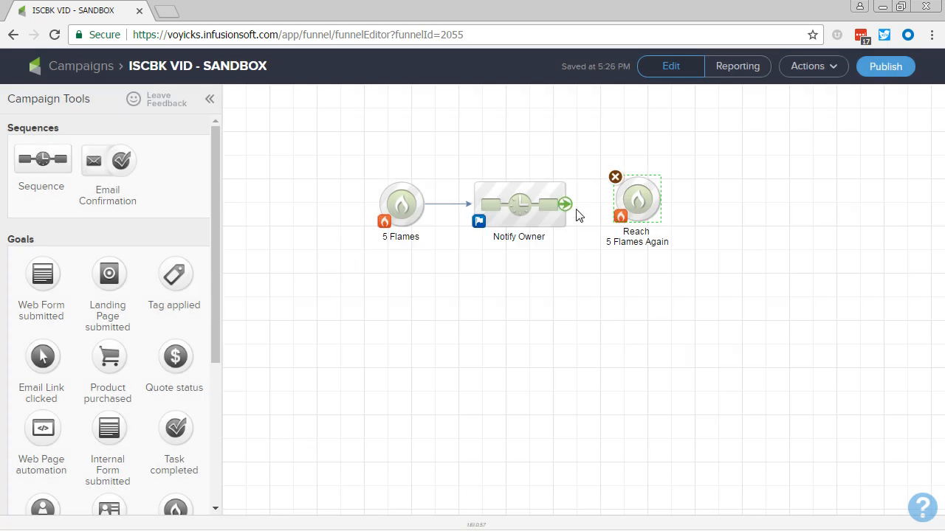
left_click_drag(565, 205, 655, 209)
left_click(441, 238)
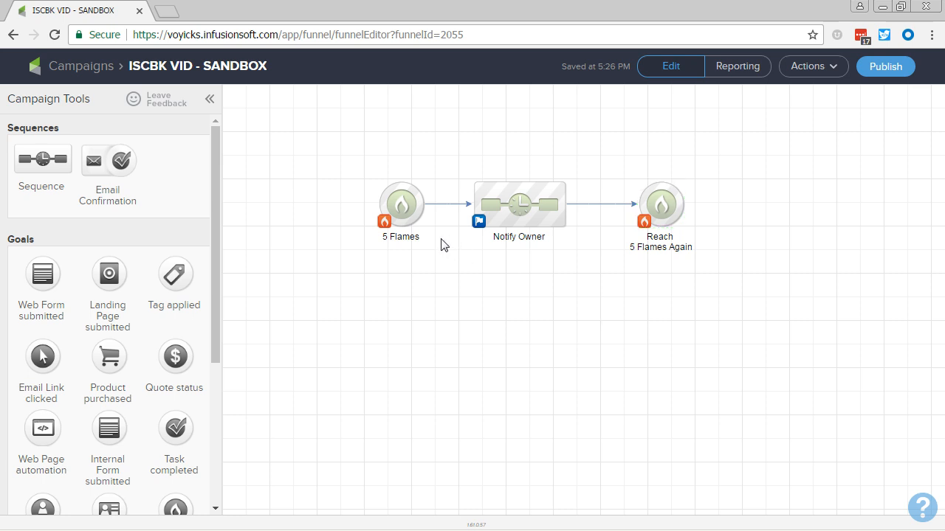
left_click_drag(348, 161, 447, 257)
left_click(451, 263)
left_click_drag(587, 160, 717, 271)
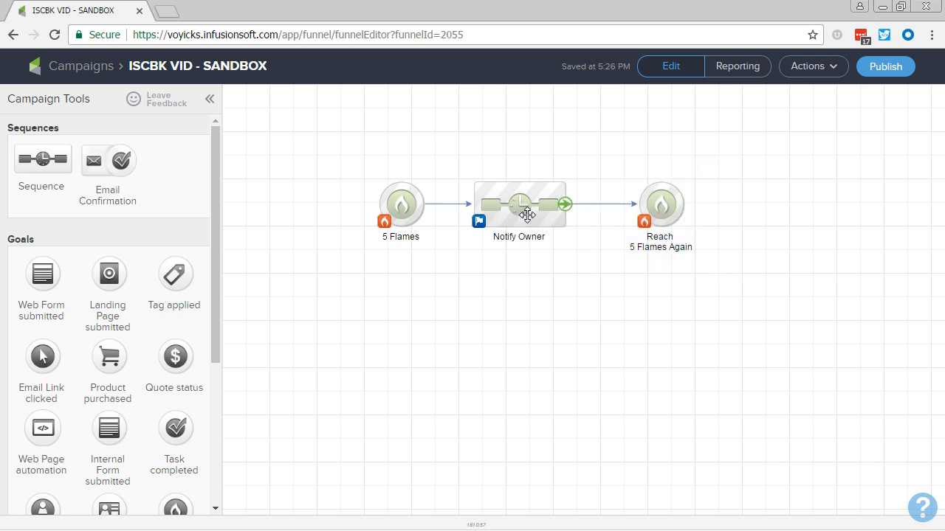
left_click(522, 212)
left_click_drag(301, 141, 455, 266)
Step: Move Reach 5 Flames Again farther from Notify Owner and add a Lead Score achieved goal named "Decrease to 3 Flames" below the connecting line
left_click_drag(658, 205, 915, 200)
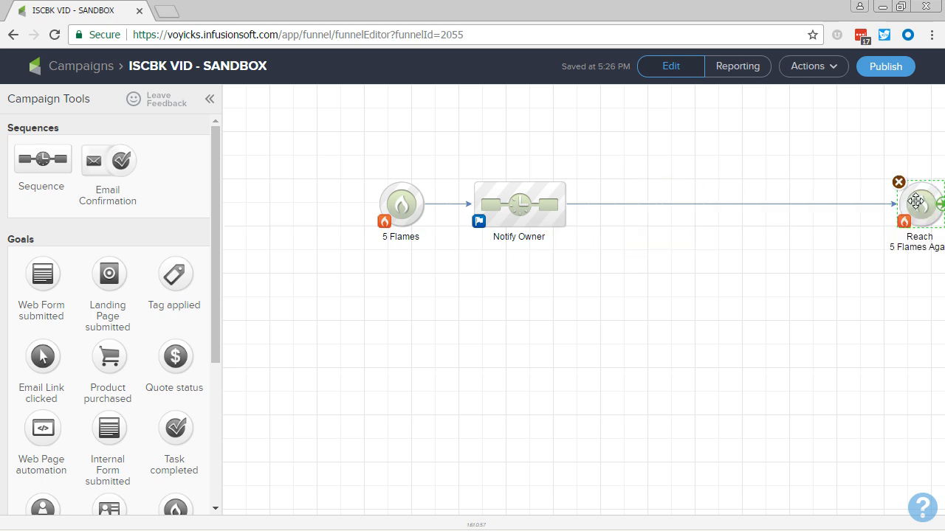
left_click(660, 289)
scroll(59, 413, "down", 3)
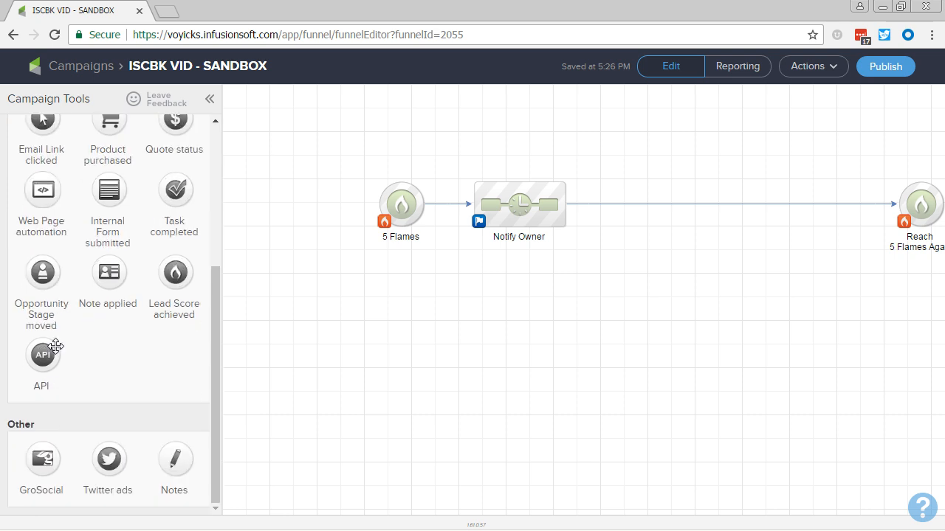
scroll(67, 340, "up", 3)
scroll(129, 380, "down", 1)
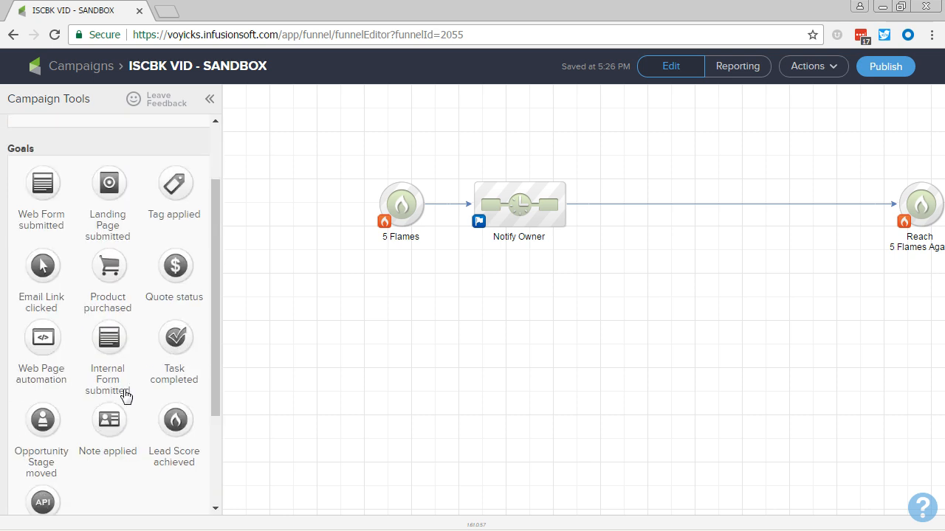
left_click_drag(175, 426, 643, 264)
type("Decrease ")
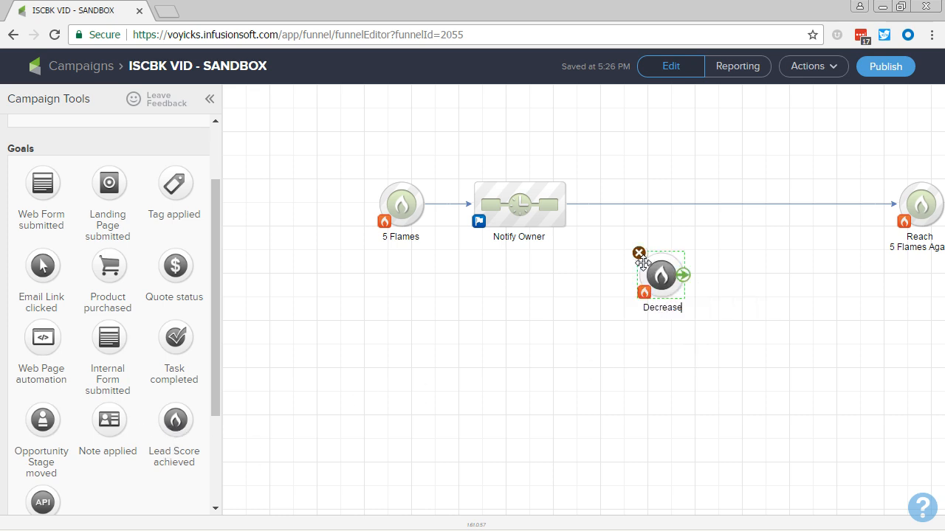
type("to 3 Flames")
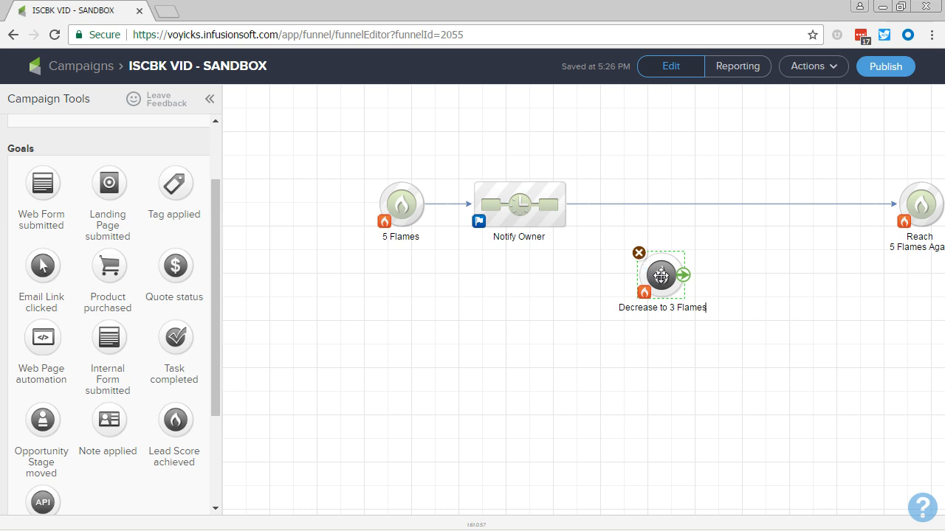
Step: Configure Decrease to 3 Flames to complete when the score decreases to three or fewer flames and connect Notify Owner to it
double_click(661, 275)
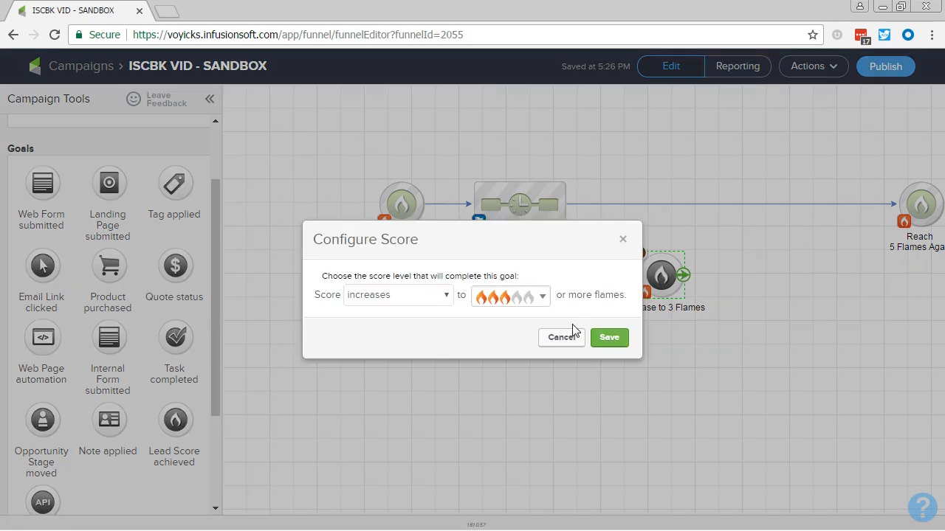
left_click(533, 305)
left_click(521, 302)
left_click(446, 294)
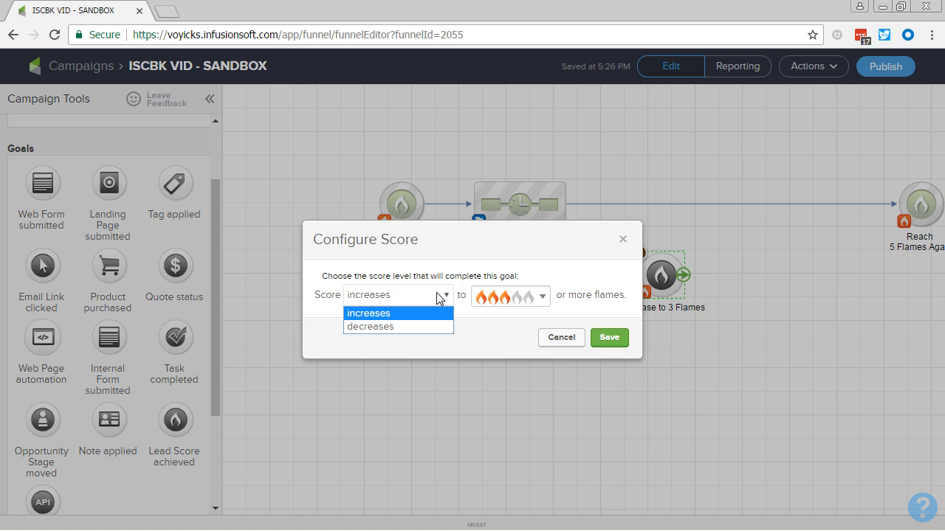
left_click(438, 327)
left_click(608, 339)
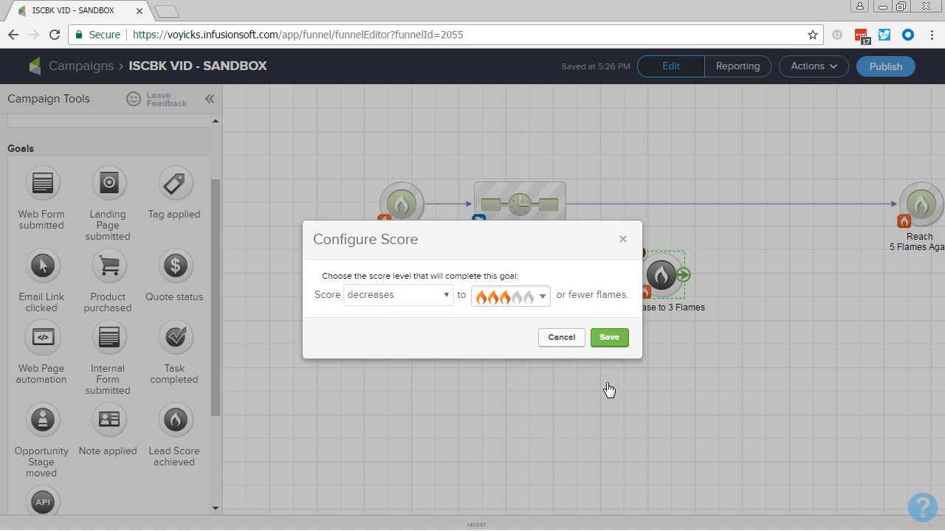
left_click_drag(561, 215, 657, 277)
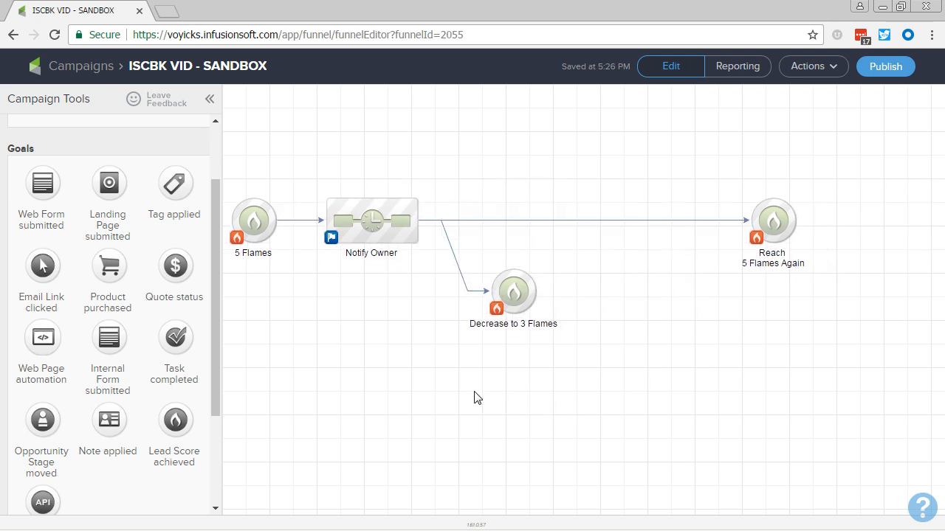
Step: Add a sequence named "Is Everything Ok?" after the Decrease to 3 Flames goal and connect the goal to it
scroll(84, 177, "up", 2)
left_click_drag(59, 169, 603, 294)
type("Is Ever")
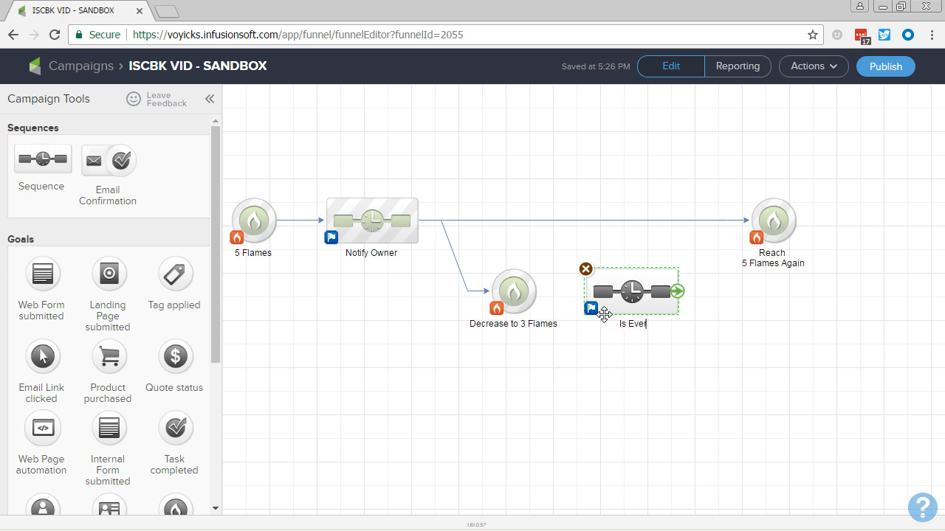
type("ything Ok?")
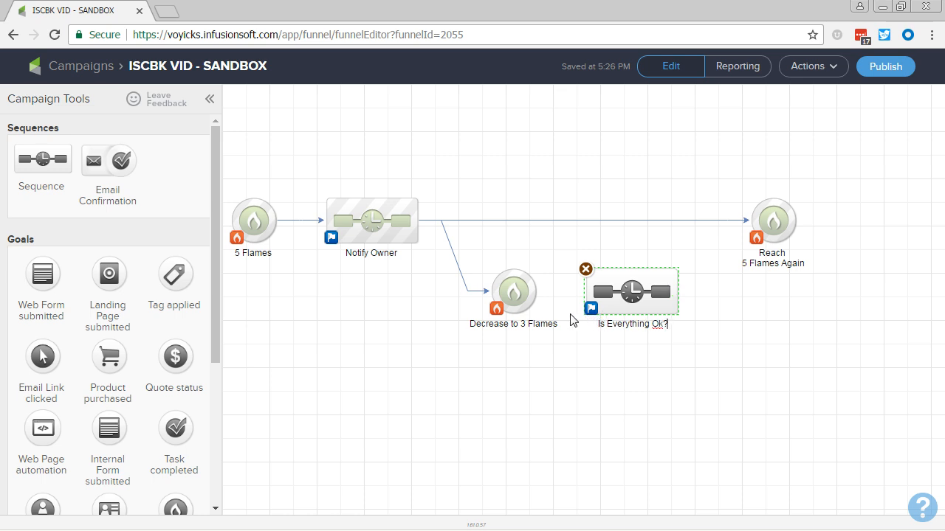
left_click_drag(537, 292, 635, 310)
Step: Shift Reach 5 Flames Again farther out and add an Email Link clicked goal named "Please Call Me", connected from the Is Everything Ok? sequence
left_click_drag(767, 234, 910, 230)
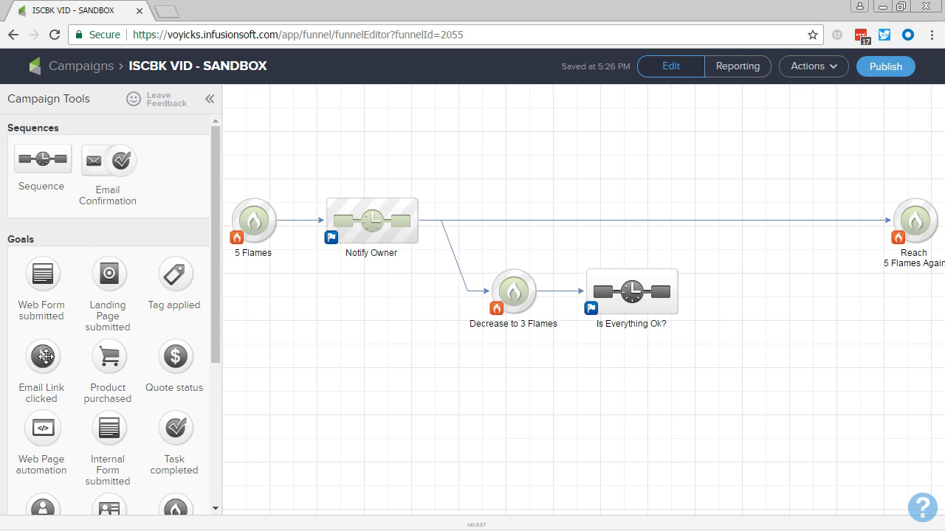
left_click_drag(43, 357, 749, 291)
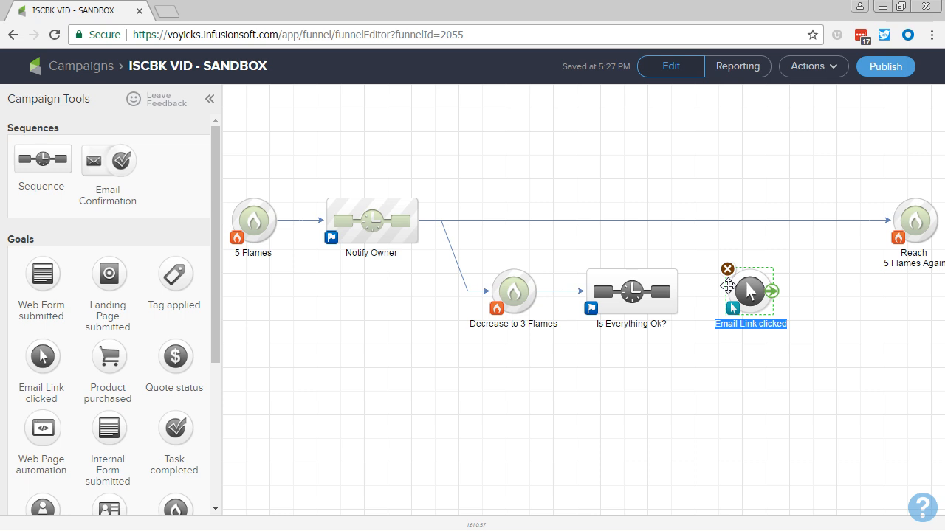
type("Please Ca")
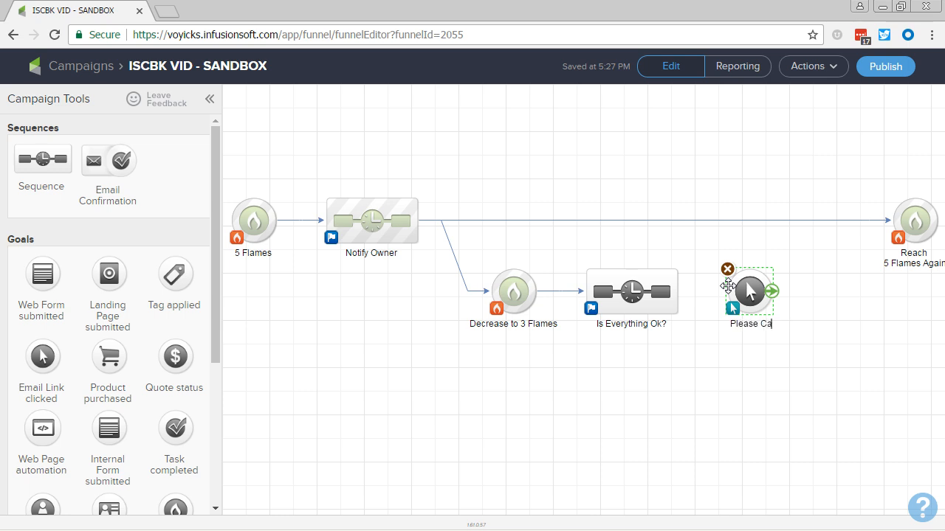
type("ll Me")
left_click_drag(682, 291, 747, 292)
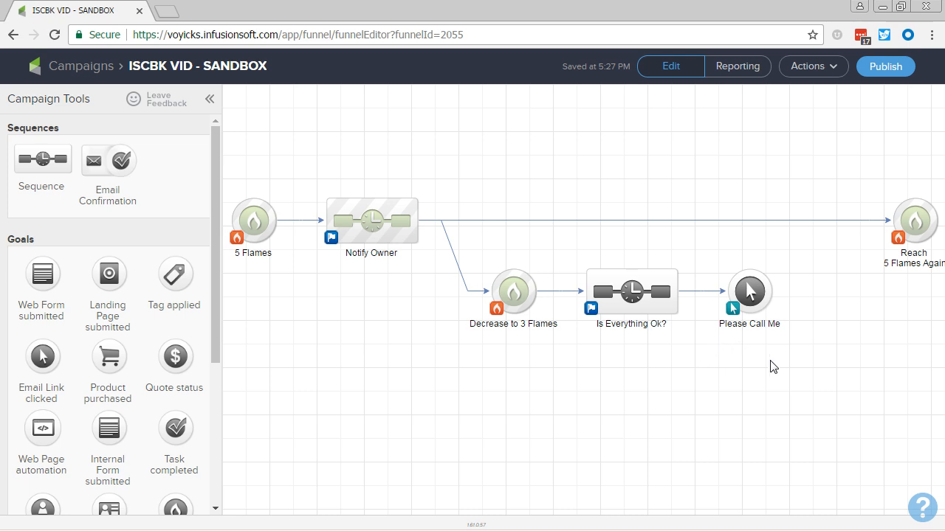
Step: Move Reach 5 Flames Again farther out and add a sequence named "Notify Owner to Call Lead" after the Please Call Me goal
left_click_drag(769, 367, 580, 395)
left_click_drag(720, 249, 815, 249)
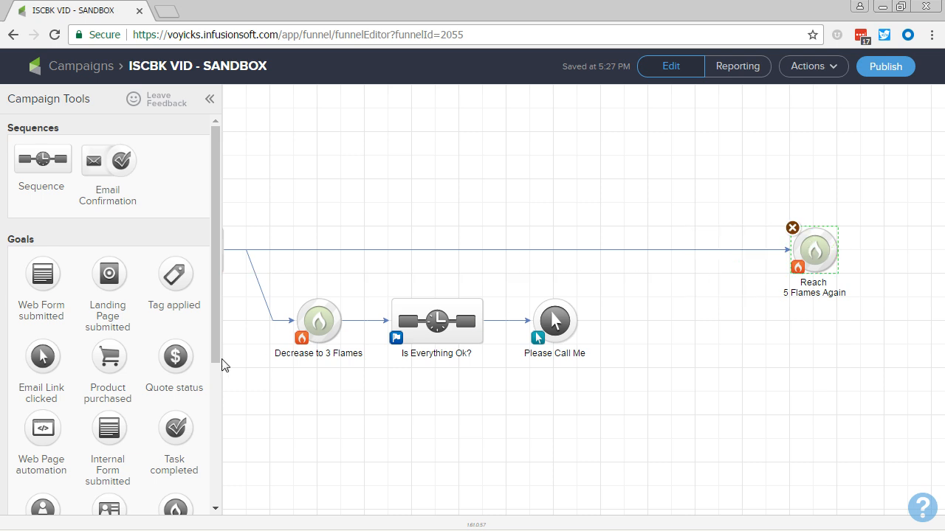
left_click_drag(24, 185, 672, 322)
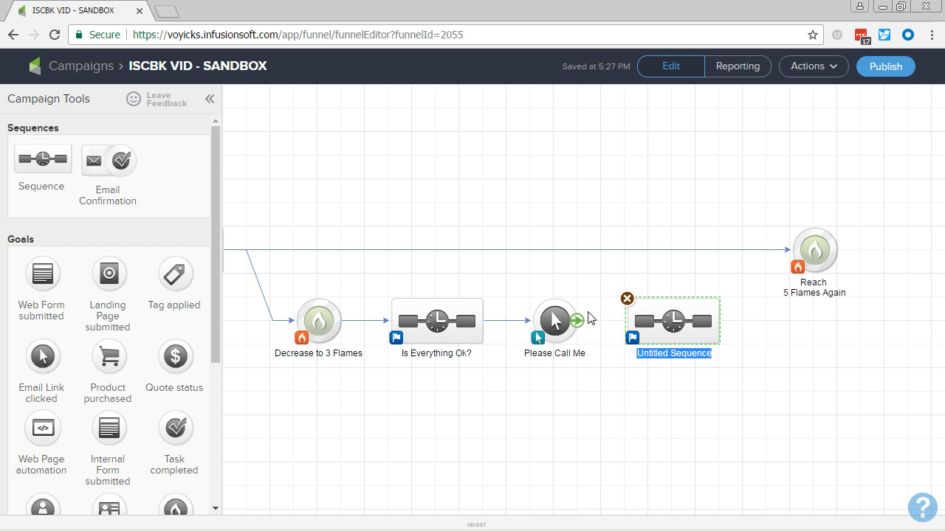
type("oo")
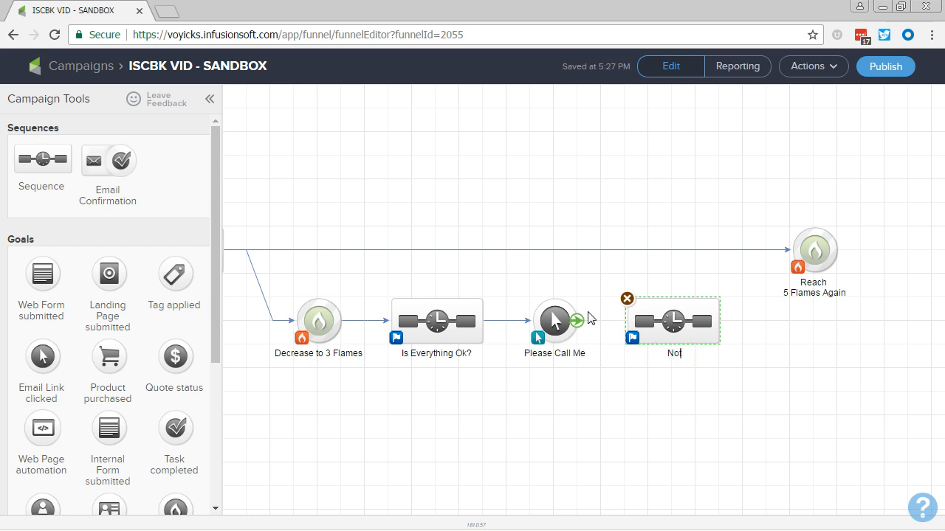
type("tify Owner to Call Le")
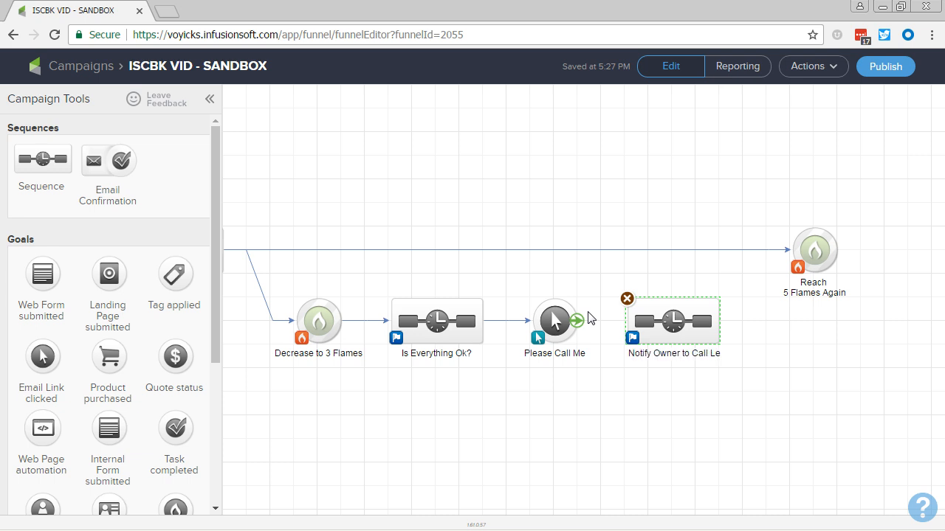
type("ad")
left_click(595, 388)
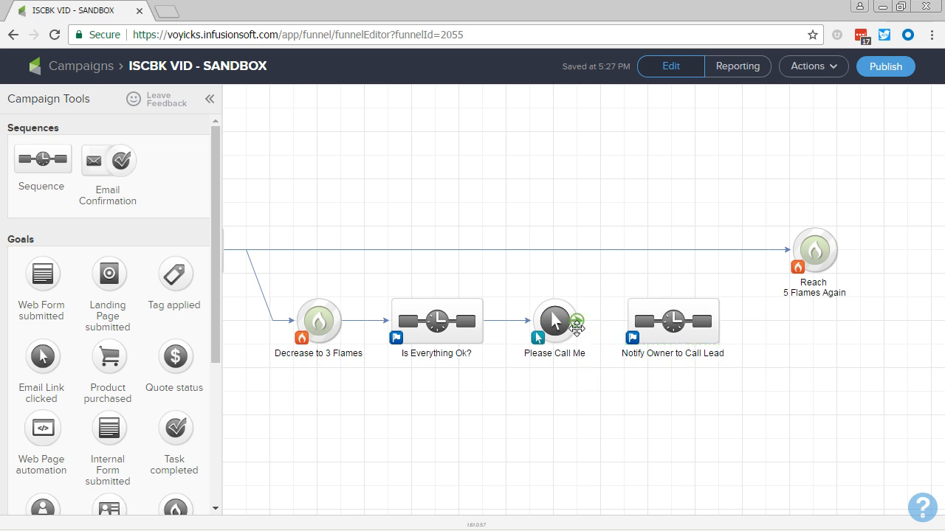
Step: Connect Please Call Me to the Notify Owner to Call Lead sequence, and that sequence to the Reach 5 Flames Again goal
left_click_drag(576, 325, 625, 328)
left_click_drag(720, 321, 812, 255)
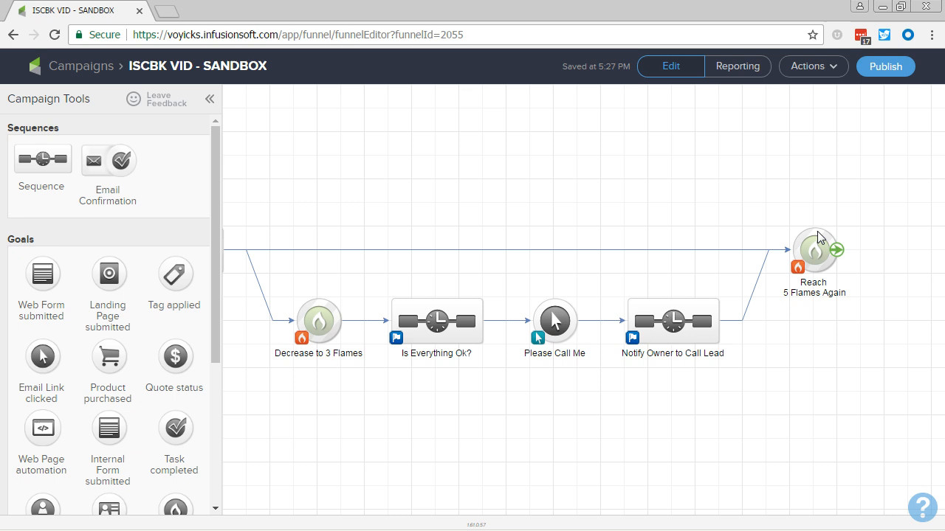
Step: Add a Lead Score achieved goal named "Increase to 1" in the empty canvas area below the Decrease to 3 Flames branch
left_click_drag(495, 422, 624, 441)
scroll(617, 425, "down", 1)
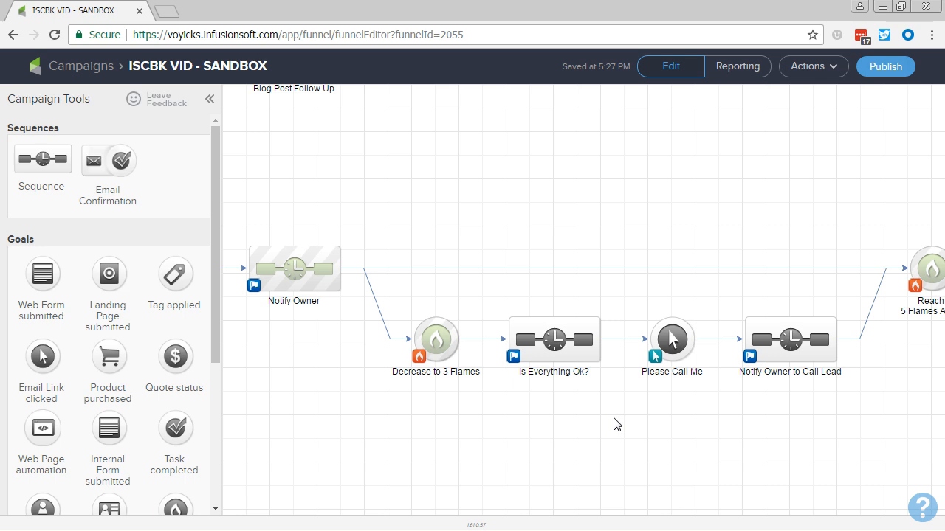
left_click_drag(546, 451, 592, 289)
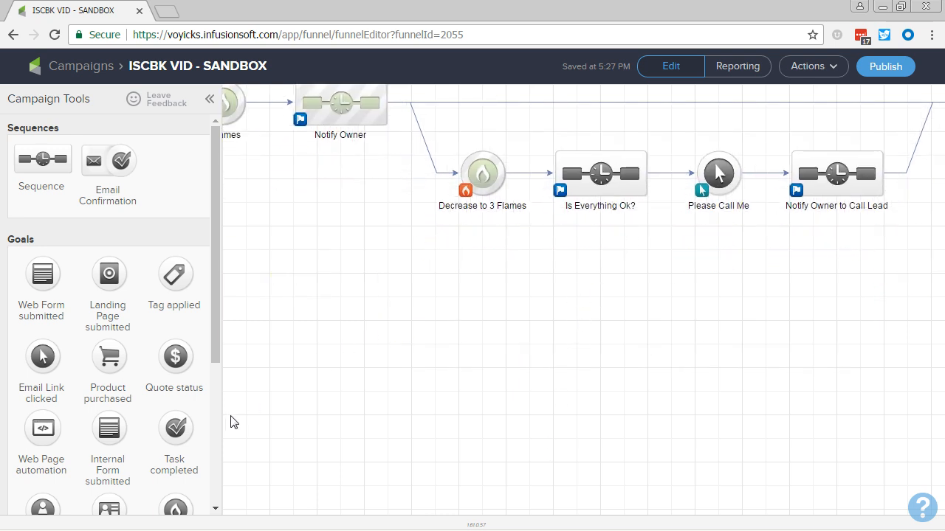
scroll(140, 393, "down", 3)
left_click_drag(174, 363, 351, 378)
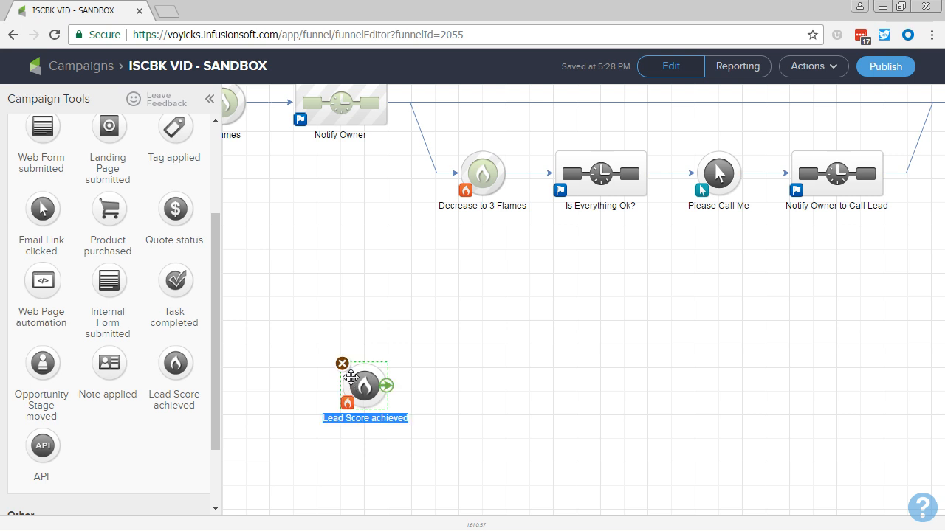
type("Increas")
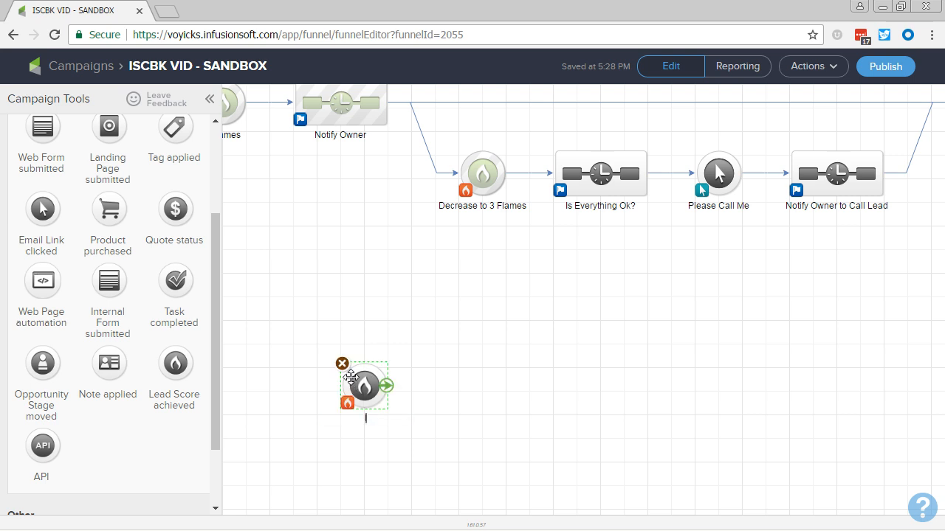
type("e to 1")
Step: Add a sequence named "Increase to 1 Flame" beside the Increase to 1 goal and connect the goal to it
scroll(148, 280, "up", 3)
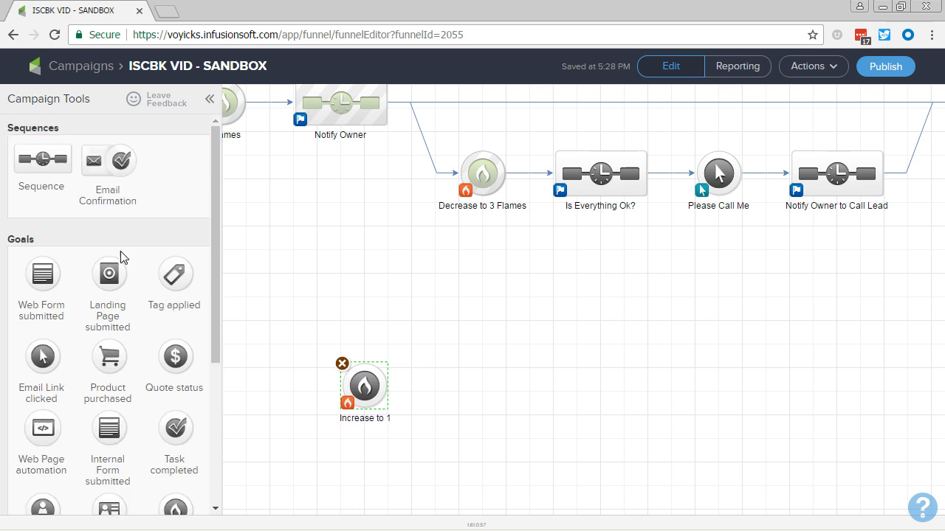
left_click_drag(33, 158, 454, 386)
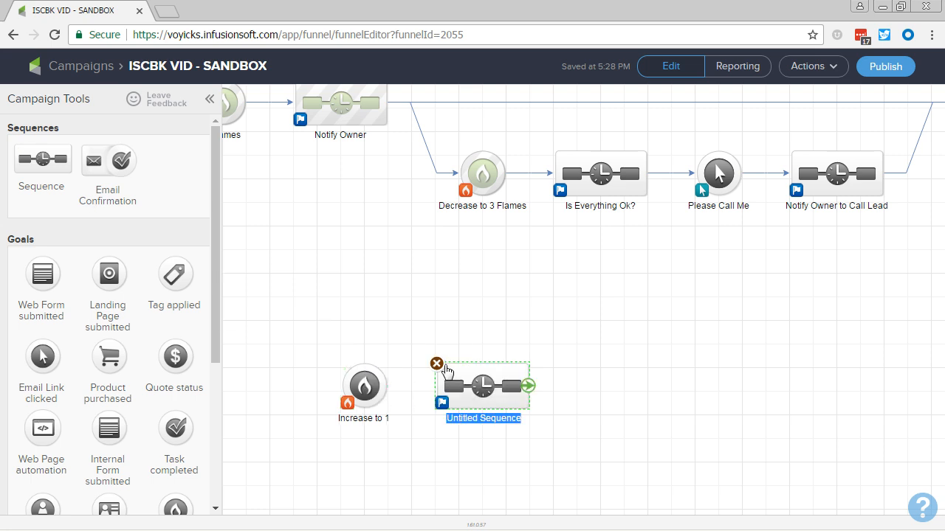
type("1Incr")
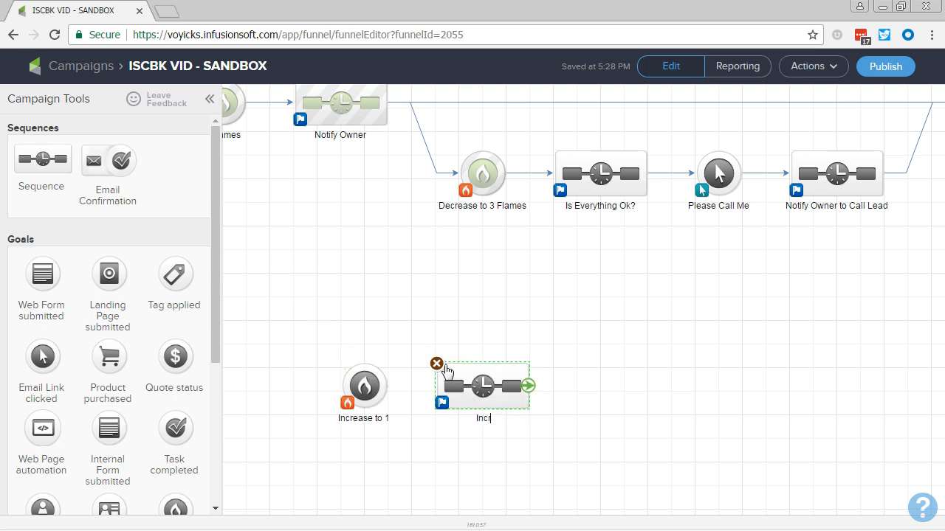
type("ease to 1 Flame")
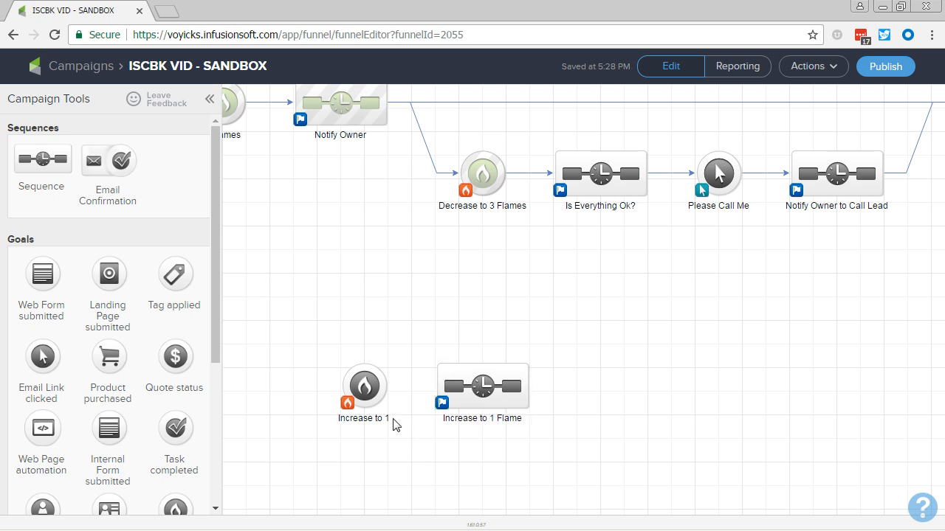
left_click_drag(389, 385, 457, 388)
Step: Duplicate the Increase to 1 goal and its sequence, place the copy after the originals, and connect the original sequence to the copied goal
left_click_drag(565, 426, 301, 342)
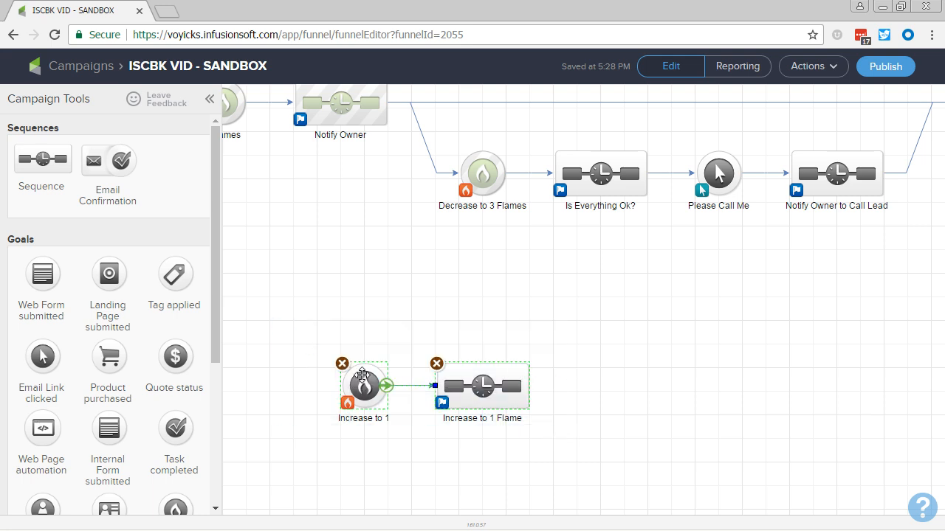
right_click(364, 384)
left_click(371, 386)
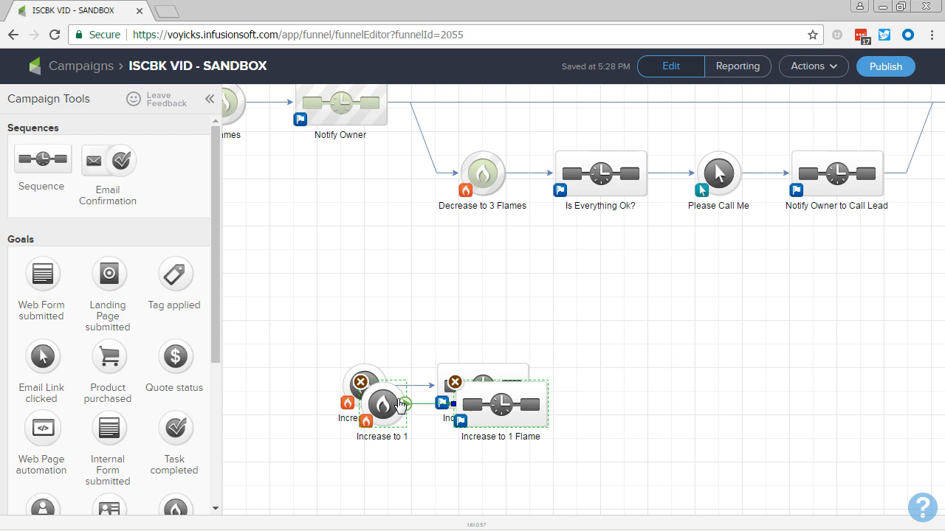
left_click_drag(391, 399, 587, 339)
left_click_drag(529, 388, 577, 338)
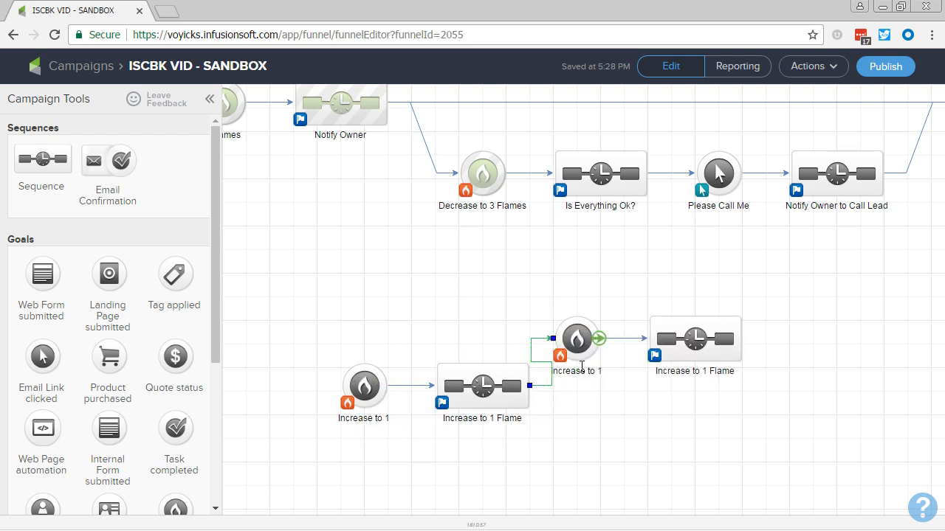
Step: Rename the copied goal as "Increase to 2" and the copied sequence as "Increase to 2 Flame"
left_click(584, 373)
key("End")
key("BackSpace")
type("2")
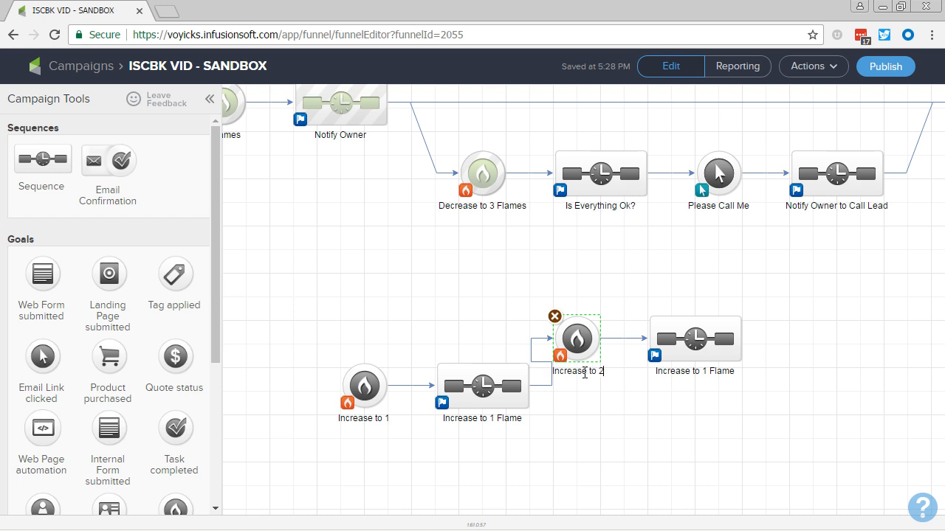
left_click(708, 369)
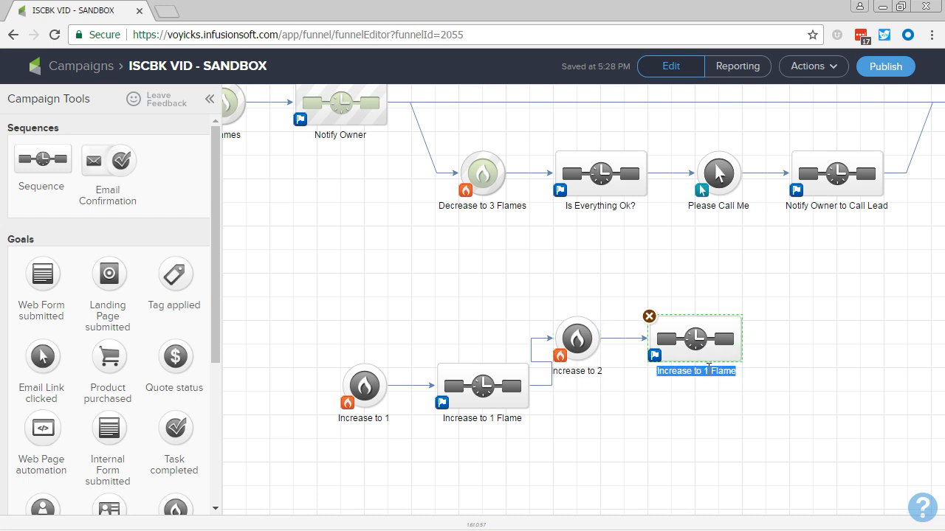
left_click(710, 370)
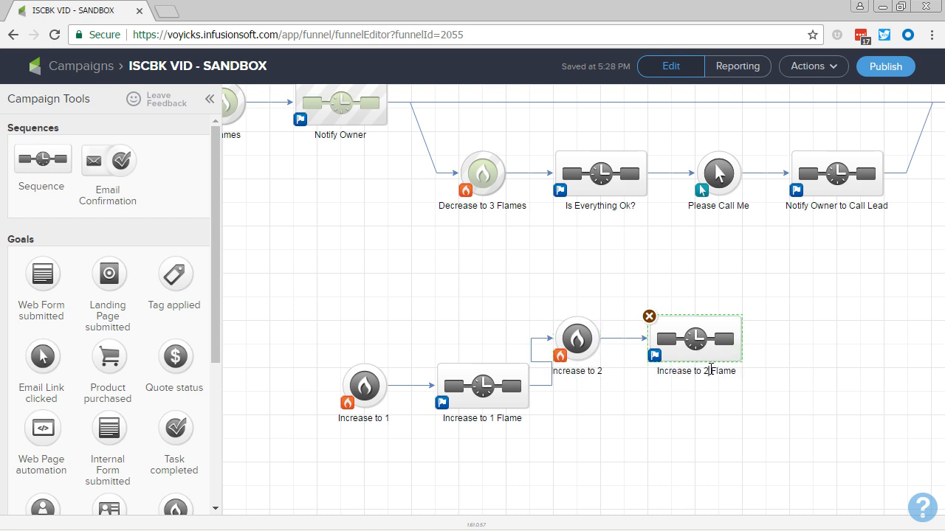
type("2")
left_click(635, 392)
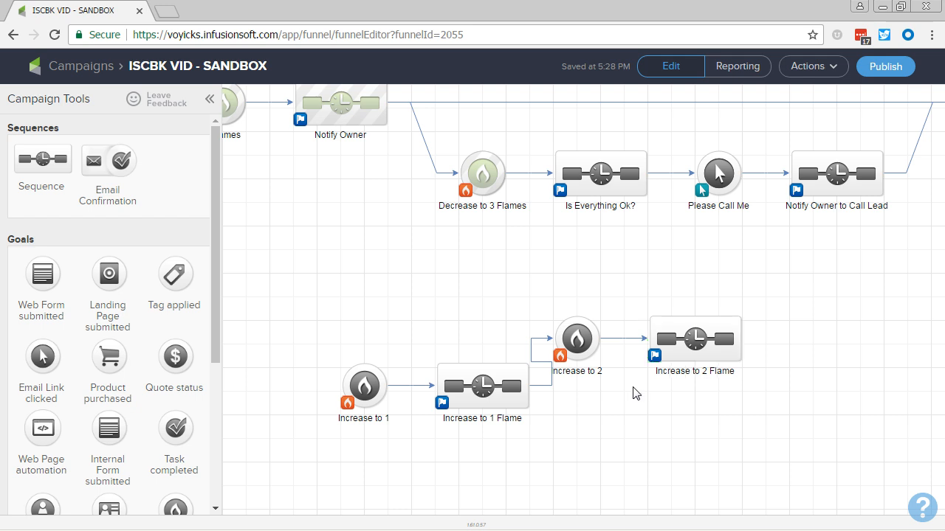
Step: Rename the second lead score goal in the new flow as "Increase to 5"
left_click(590, 373)
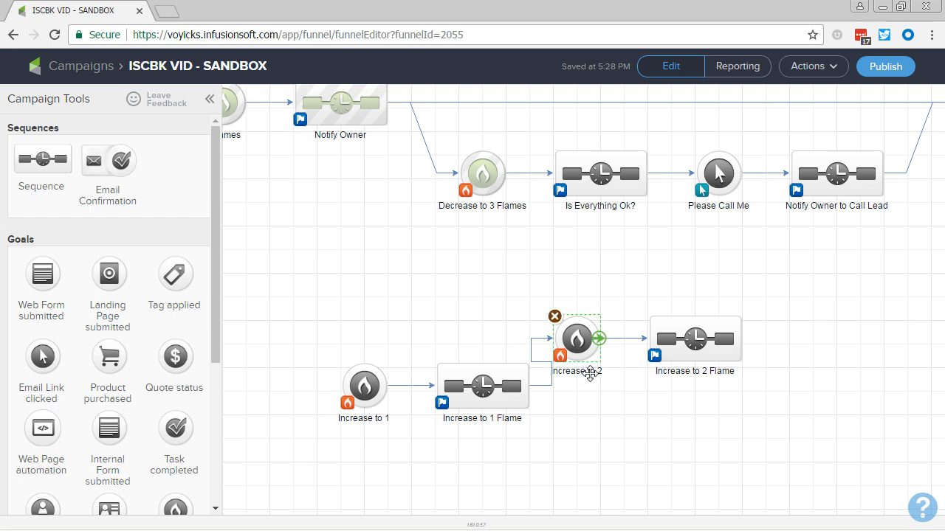
left_click(605, 379)
left_click(597, 375)
double_click(596, 374)
key("End")
key("BackSpace")
type("5")
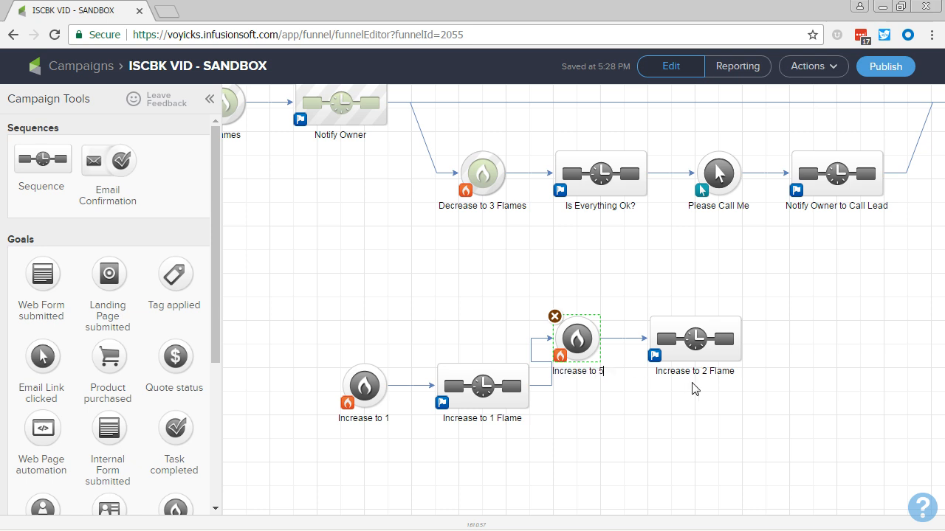
Step: Rename the sequence that follows the Increase to 5 goal as "Increase to 5 Flame"
left_click(695, 375)
double_click(698, 373)
left_click(704, 373)
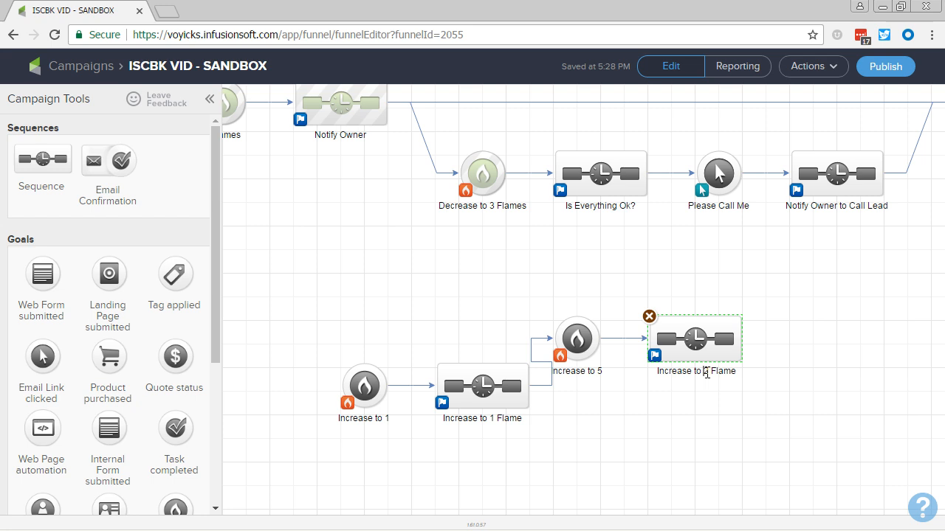
key("BackSpace")
type("5")
left_click(707, 453)
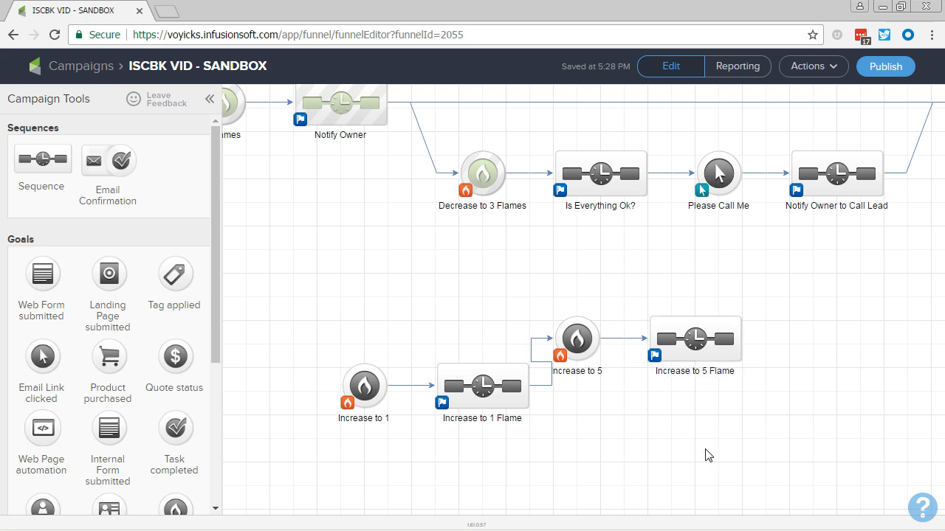
Step: Shift the Increase to 5 goal and its sequence slightly farther away from the Increase to 1 Flame sequence
left_click_drag(784, 381, 538, 286)
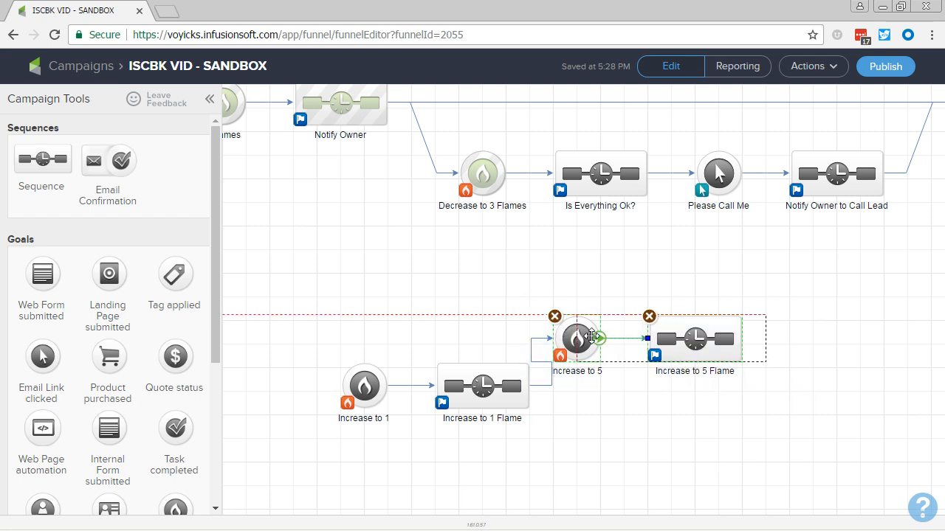
left_click_drag(591, 337, 608, 338)
left_click(635, 408)
Step: Duplicate the Increase to 5 goal with its sequence and place the copy below and beyond the Increase to 5 Flame sequence
left_click_drag(807, 383, 554, 291)
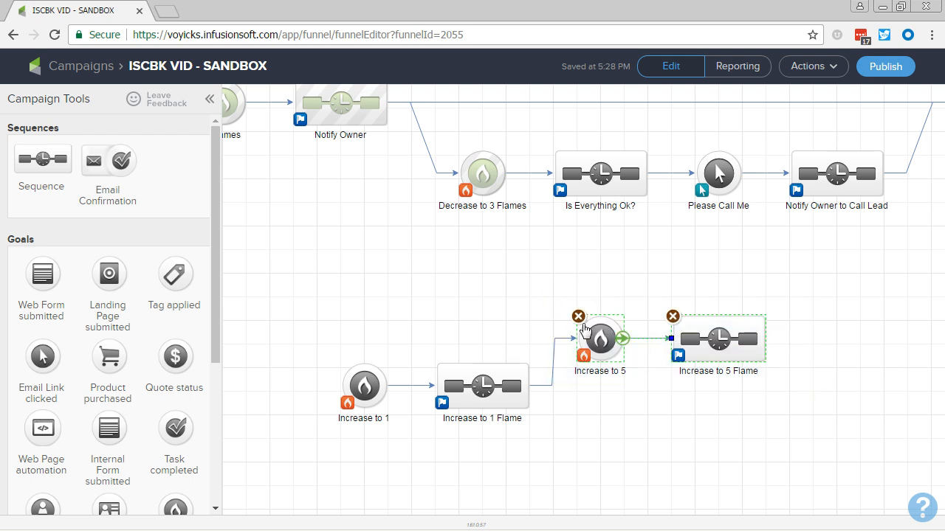
key("ctrl+c")
key("ctrl+v")
left_click(818, 411)
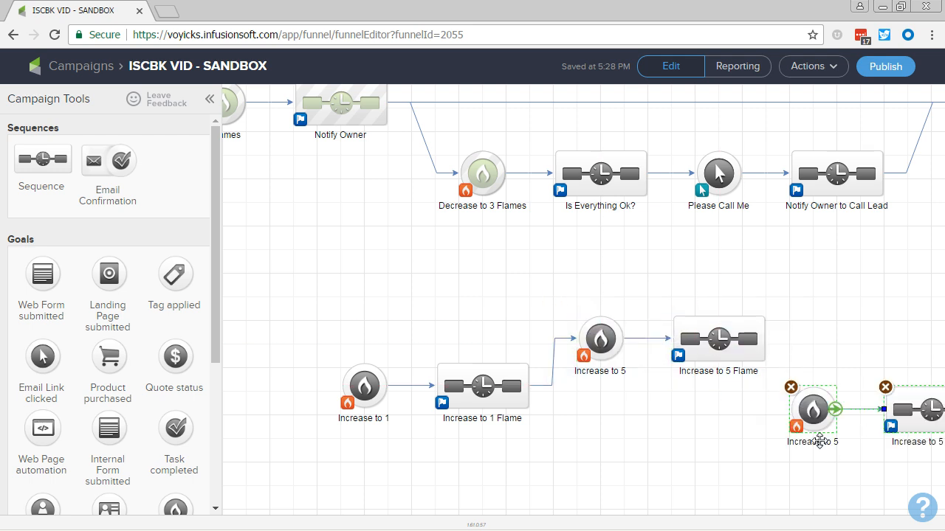
Step: Rename the newly copied goal as "Decrease to 4" and connect the Increase to 5 Flame sequence to it
double_click(819, 442)
type("Dec")
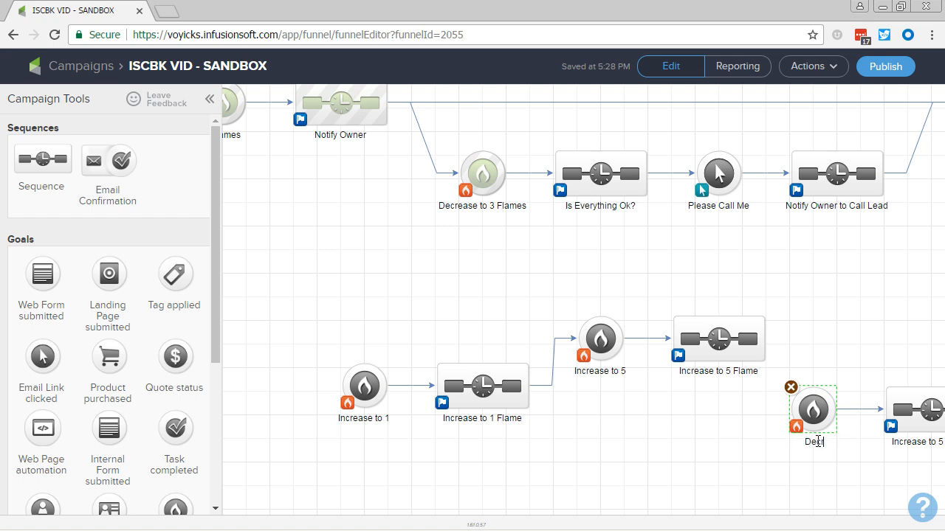
type("rease to 4")
left_click(629, 399)
mouse_move(770, 341)
left_click_drag(770, 341, 812, 406)
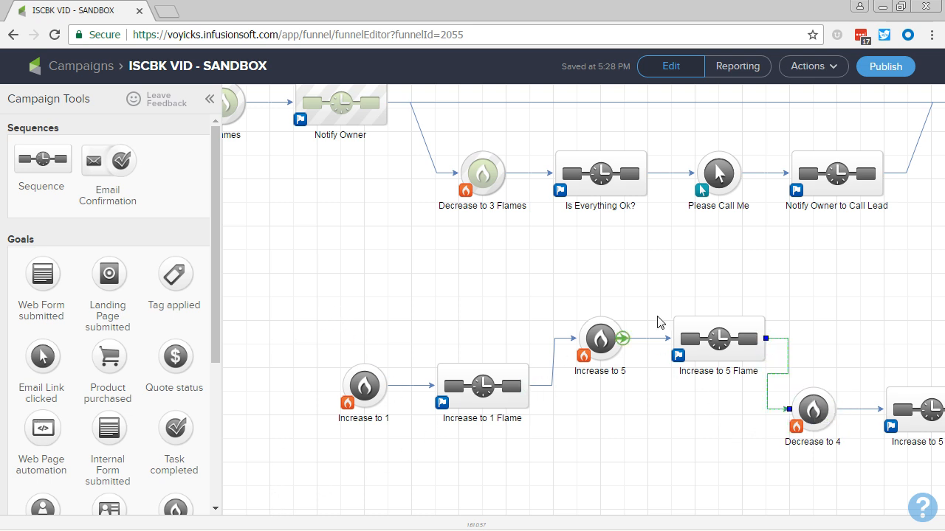
left_click(702, 461)
key("alt+Tab")
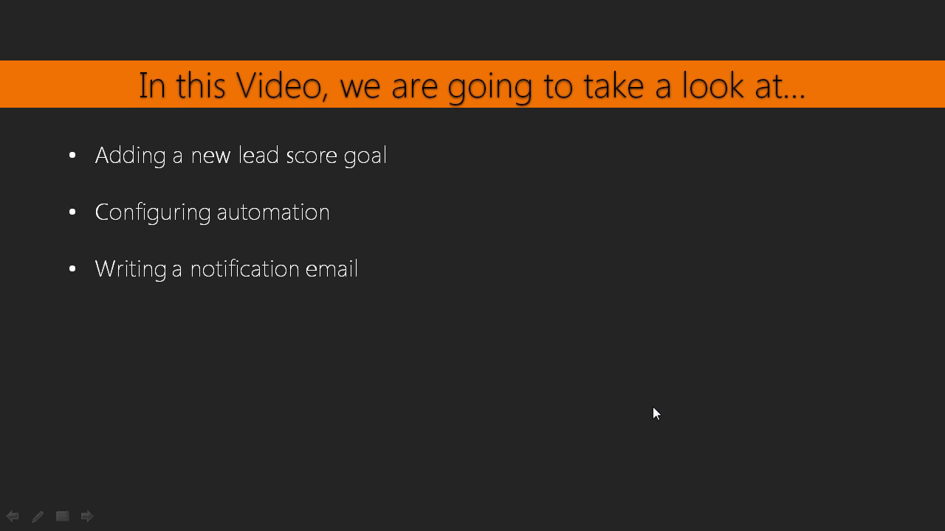
key("Right")
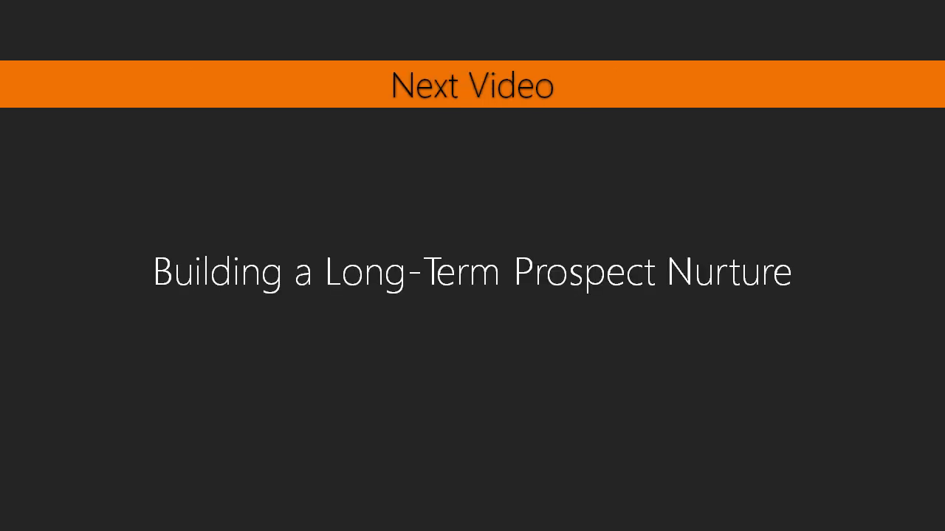
key("alt+Tab")
key("alt+Tab")
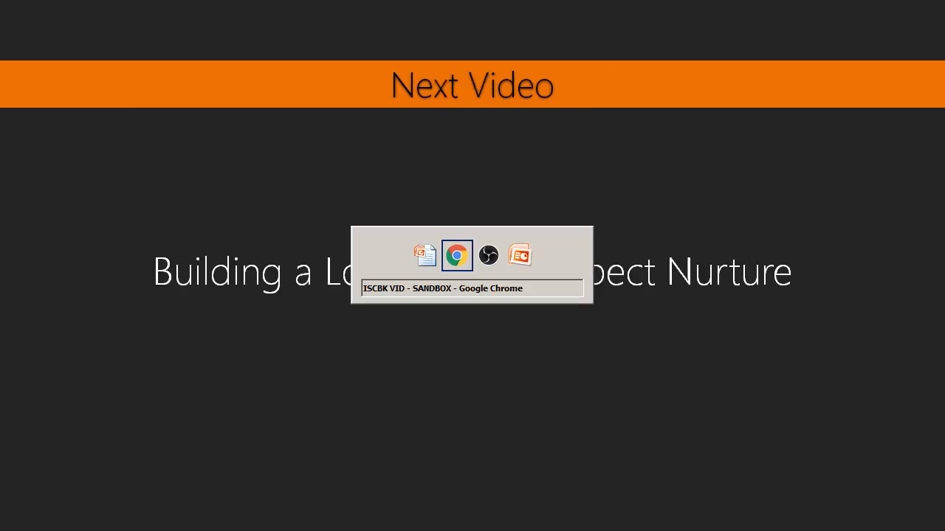